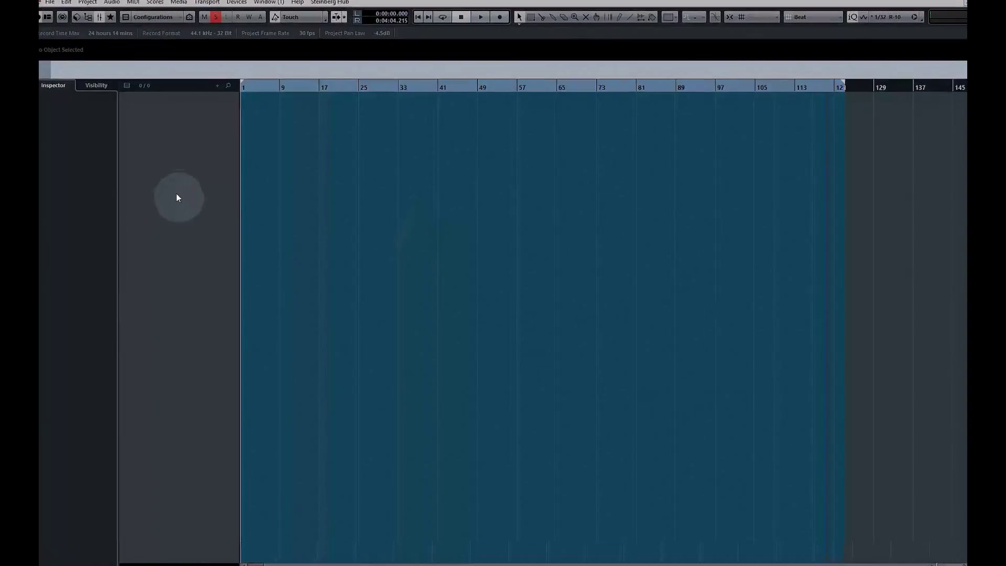
# Create an instrument track with EZdrummer as its instrument, named EZdrummer 01
pyautogui.rightClick(178, 199)
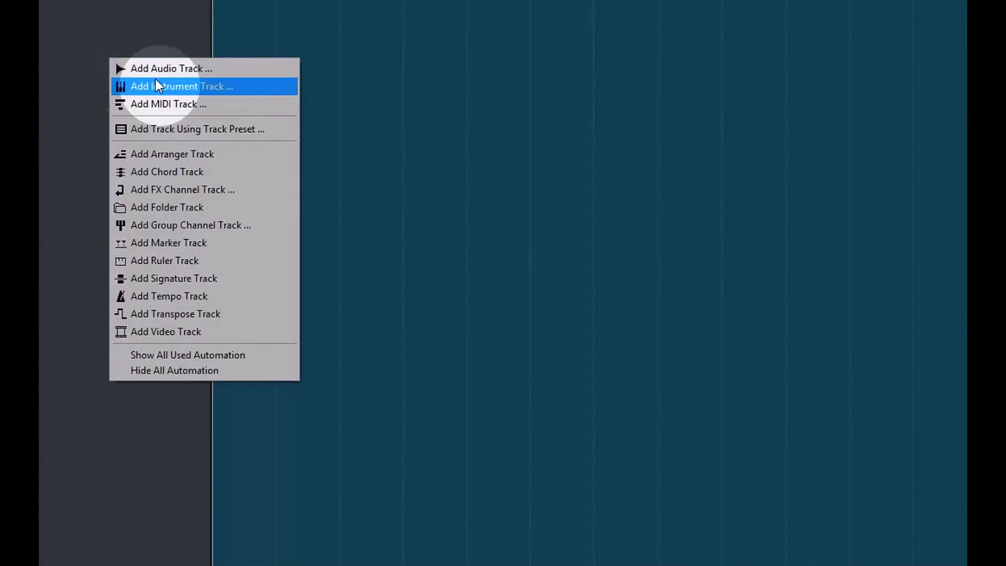
pyautogui.click(164, 86)
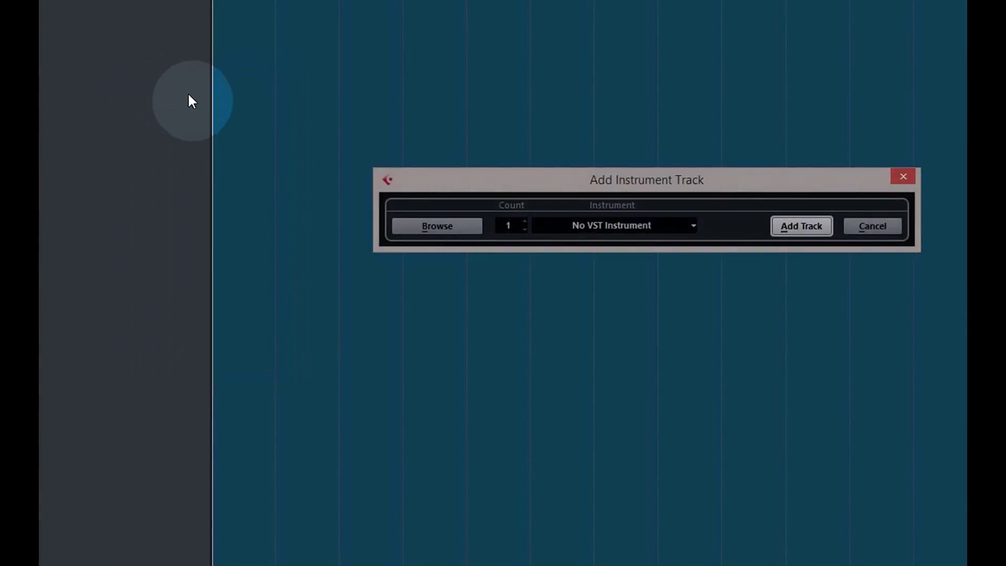
pyautogui.click(662, 224)
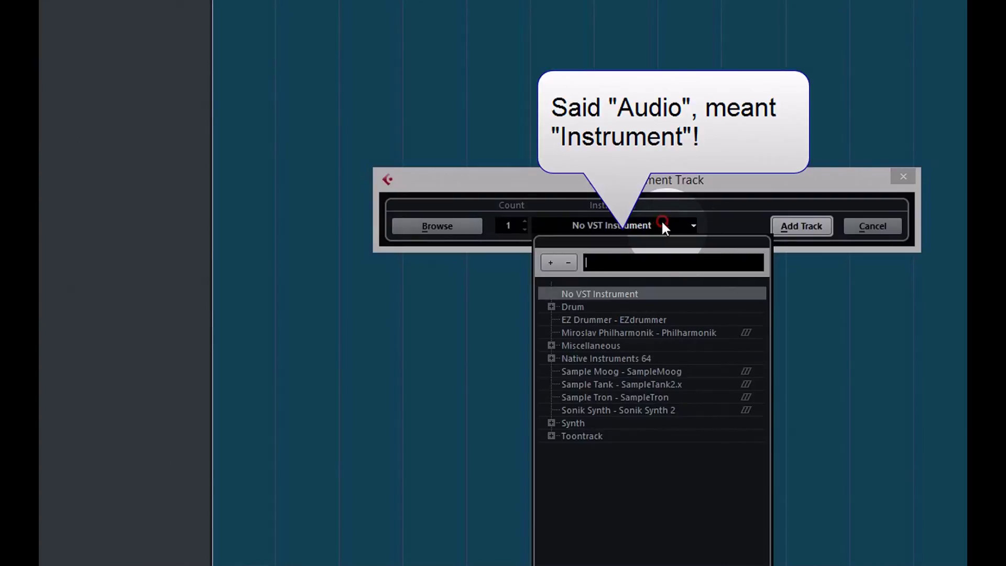
pyautogui.click(651, 319)
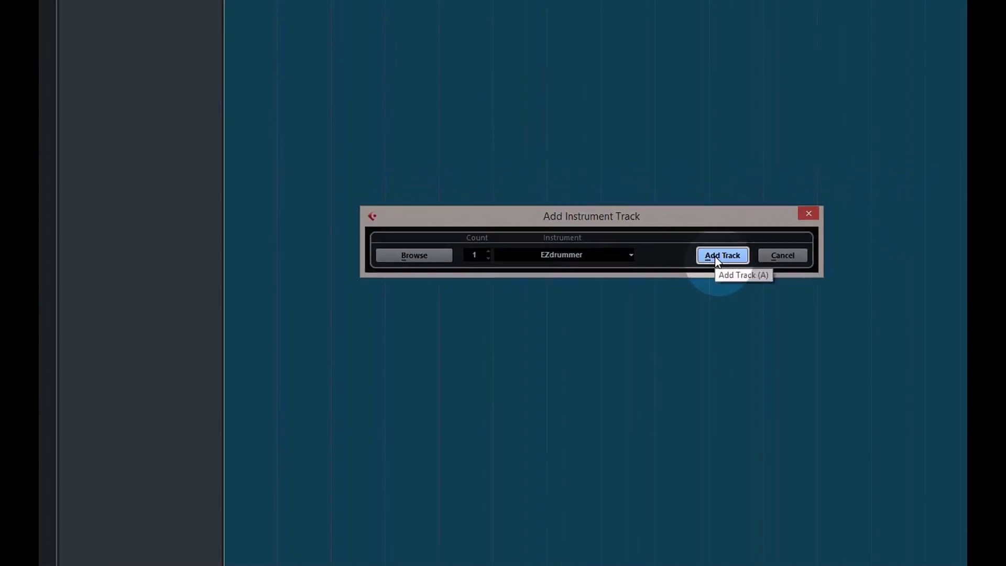
pyautogui.click(717, 257)
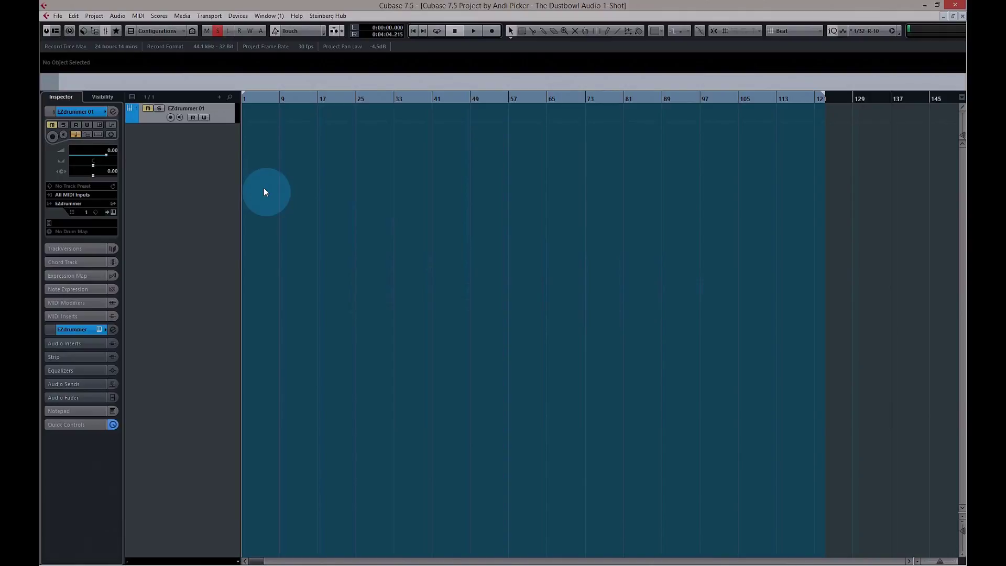
# Solo the EZdrummer track and open its EZdrummer 2 window, moved further left
pyautogui.click(158, 108)
pyautogui.click(148, 109)
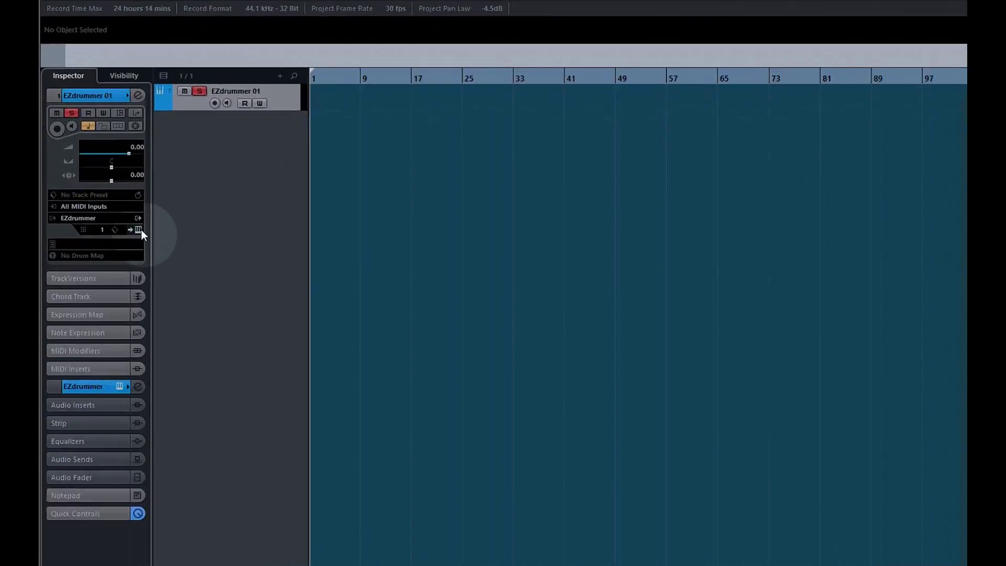
pyautogui.click(139, 230)
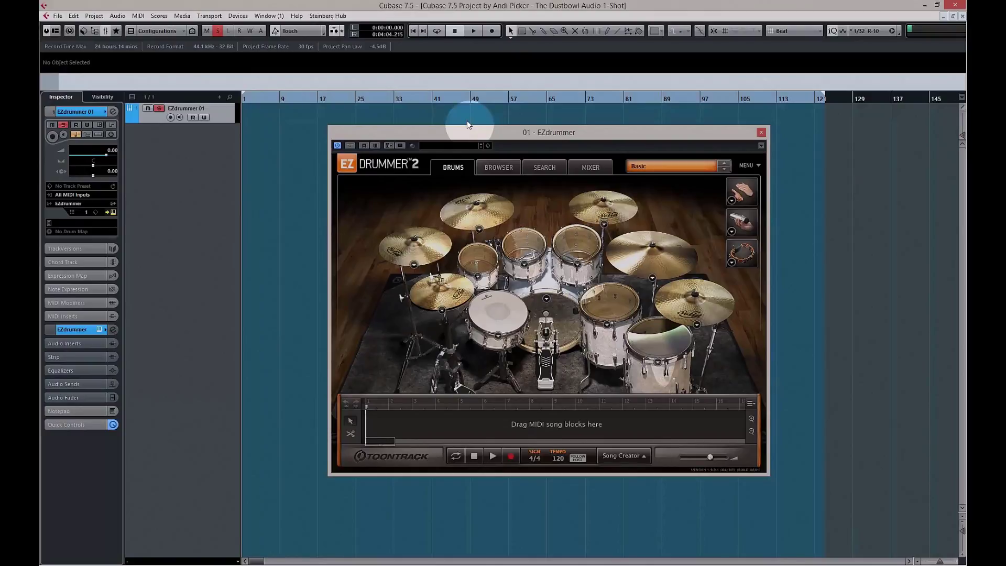
pyautogui.moveTo(665, 119); pyautogui.dragTo(594, 126)
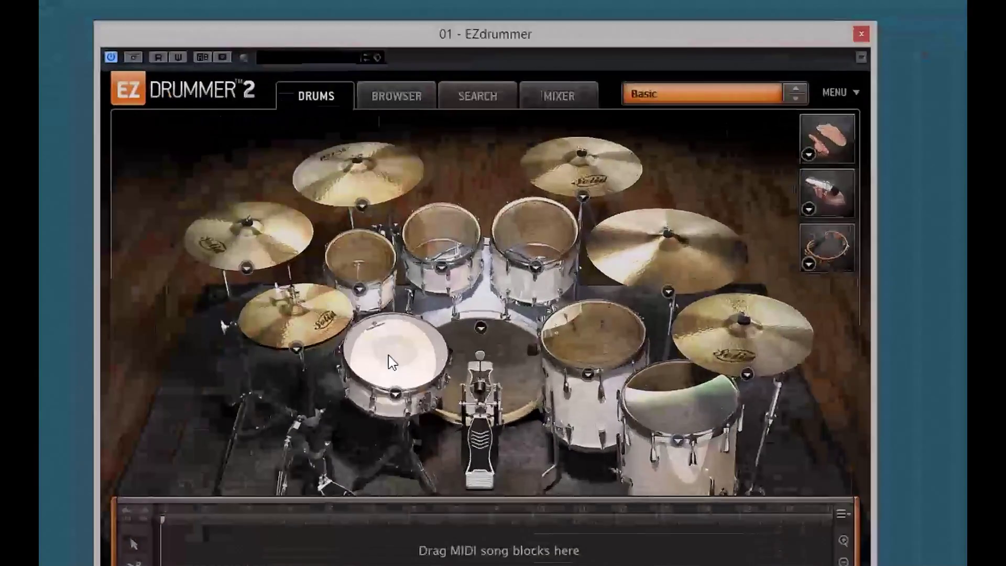
# Audition the snare, kick, floor toms, rack tom and crash, then bring up the MixConsole
pyautogui.click(388, 354)
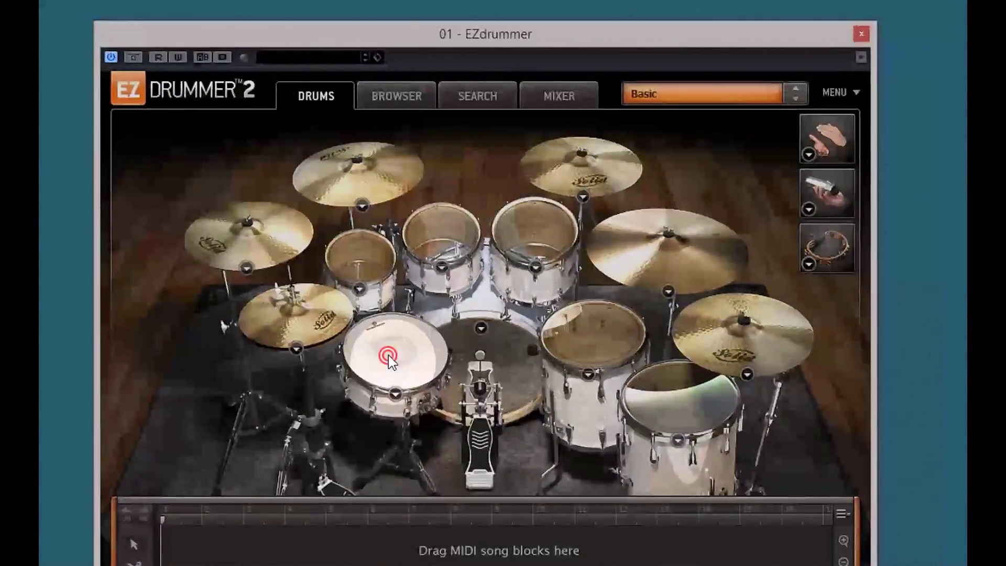
pyautogui.click(509, 370)
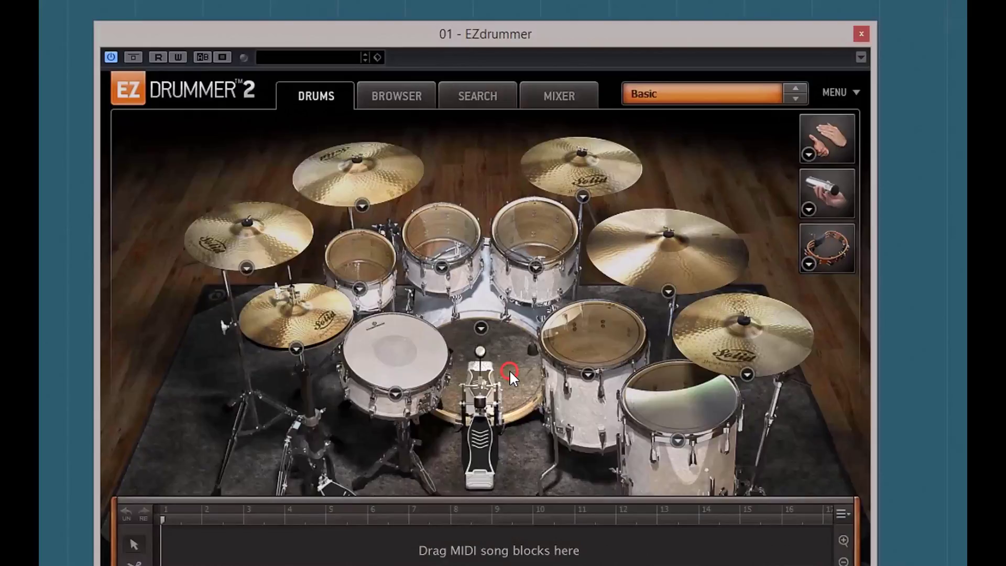
pyautogui.click(595, 354)
pyautogui.click(683, 388)
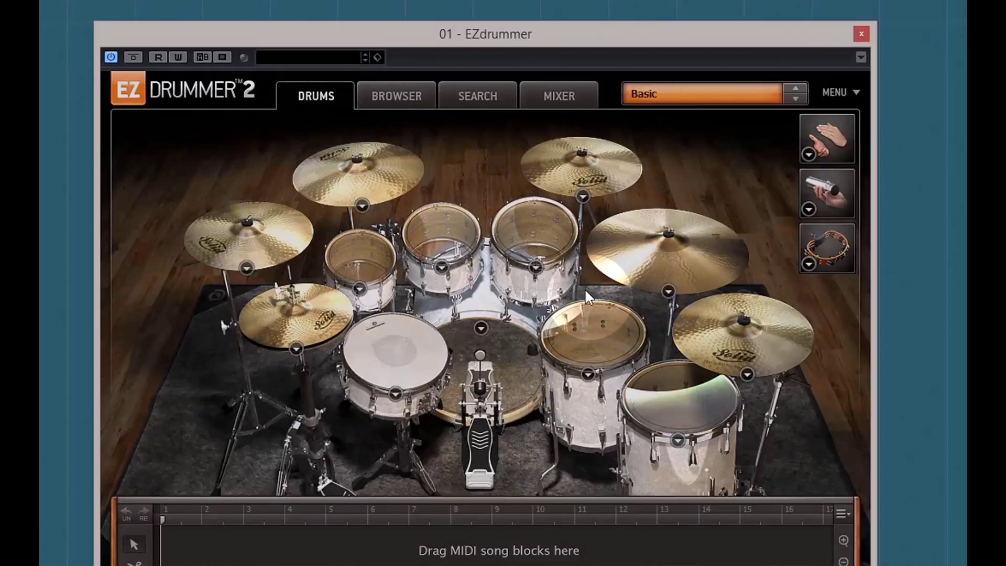
pyautogui.click(495, 236)
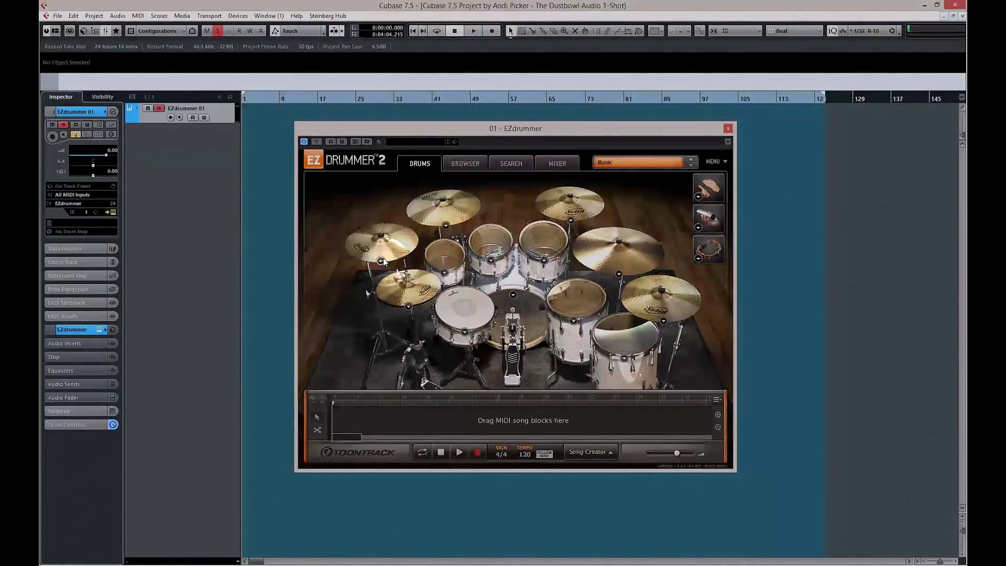
pyautogui.click(389, 231)
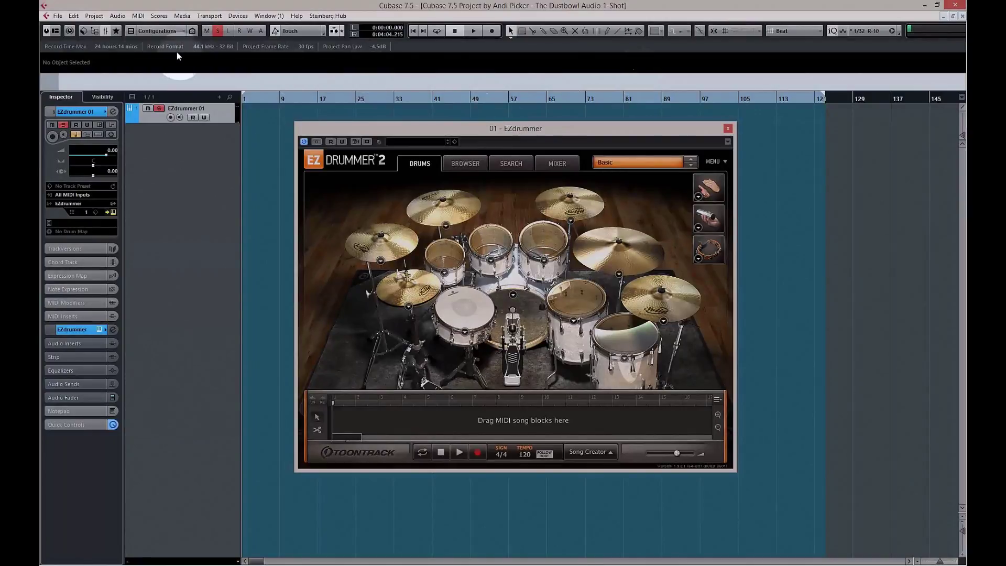
pyautogui.click(111, 32)
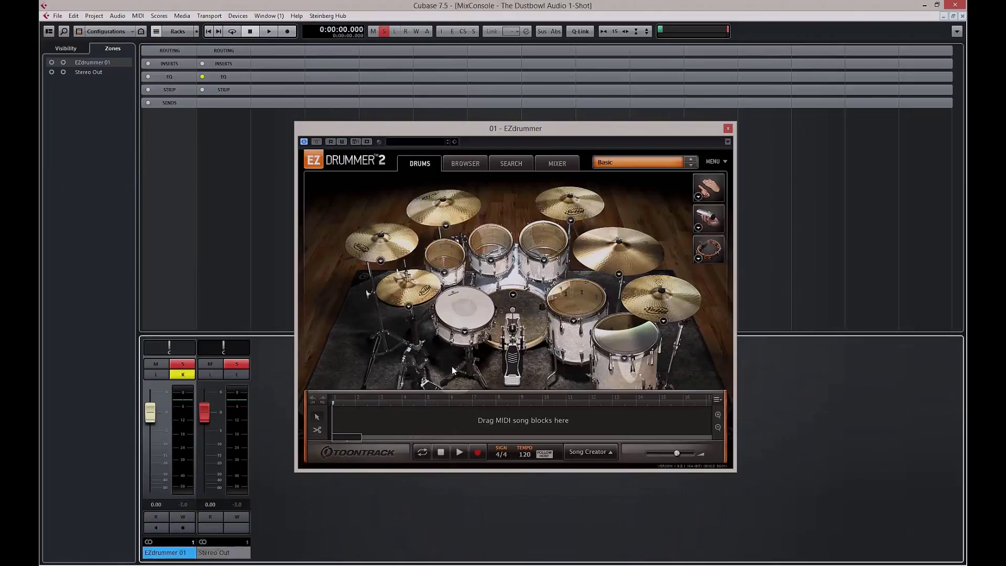
# Hit snare and kick to check the meters, close the MixConsole, and nudge EZdrummer right
pyautogui.click(465, 314)
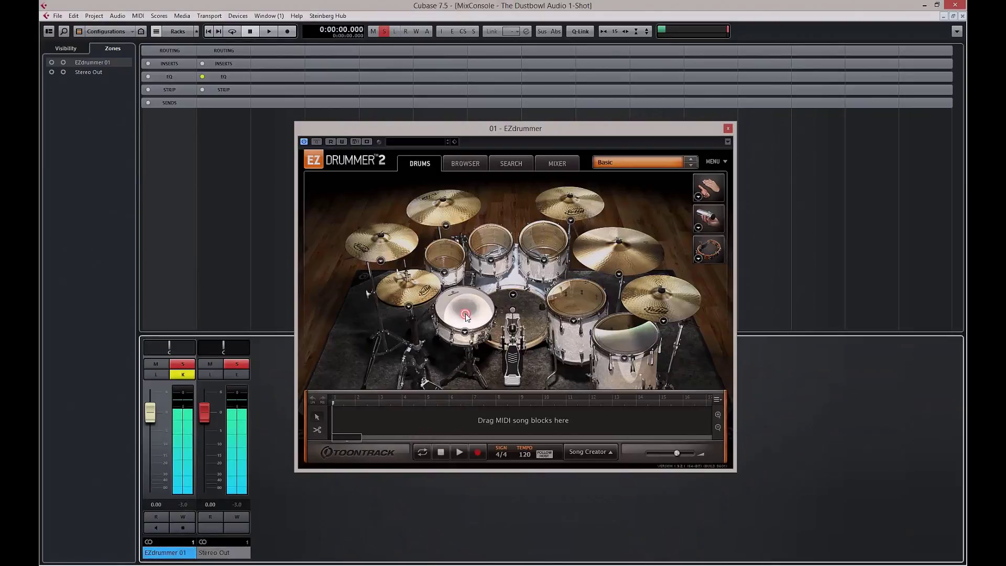
pyautogui.click(533, 306)
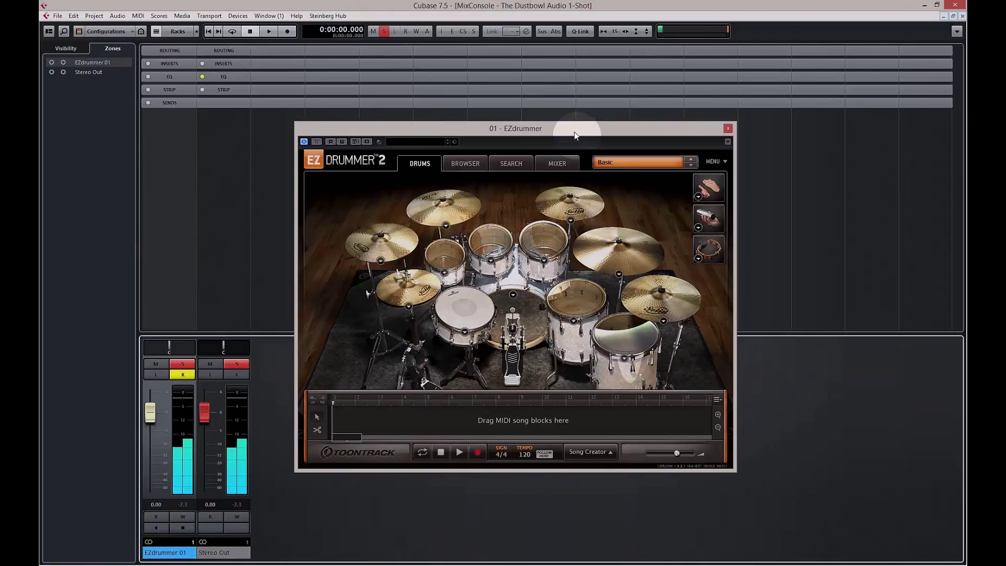
pyautogui.click(962, 16)
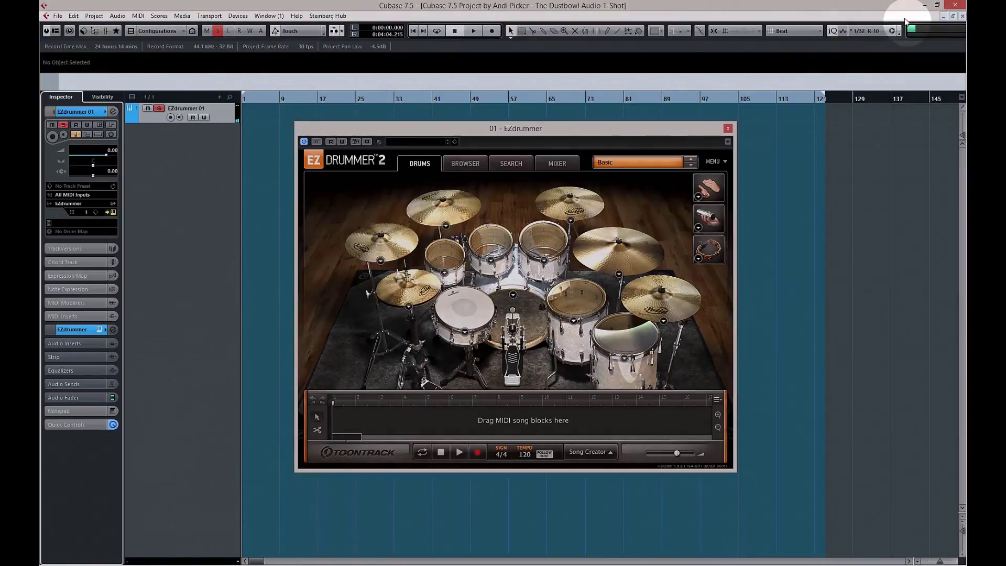
pyautogui.moveTo(579, 128); pyautogui.dragTo(616, 130)
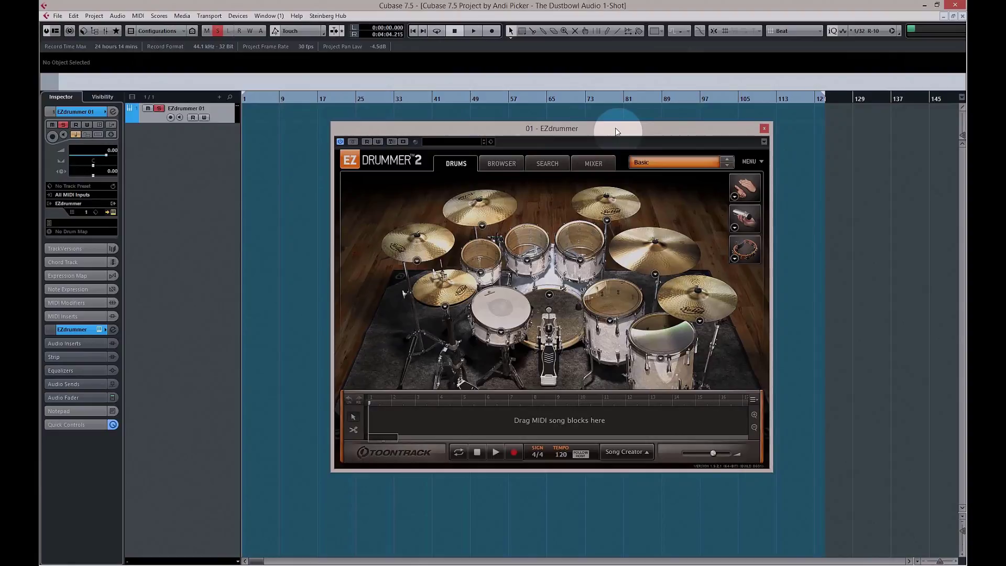
# In EZdrummer's Mixer, send Snare to Output 2 and Hihat to Output 3, then set Kick to Multichannel
pyautogui.click(600, 163)
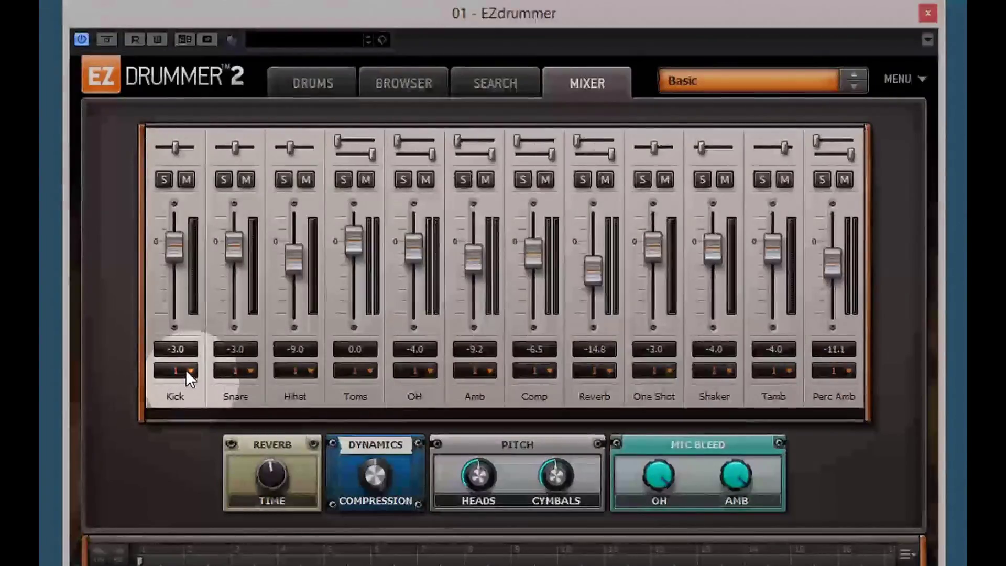
pyautogui.click(232, 373)
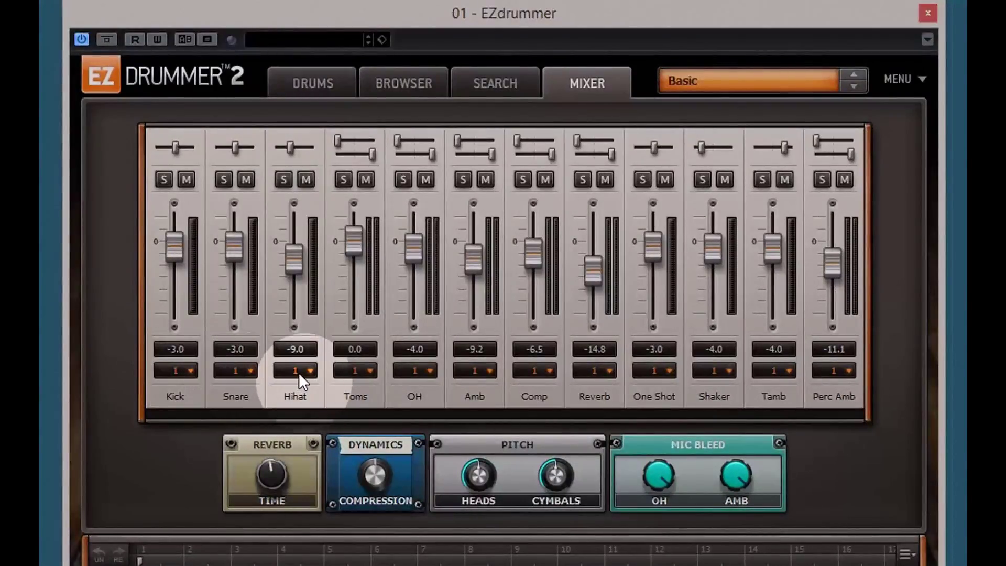
pyautogui.click(190, 369)
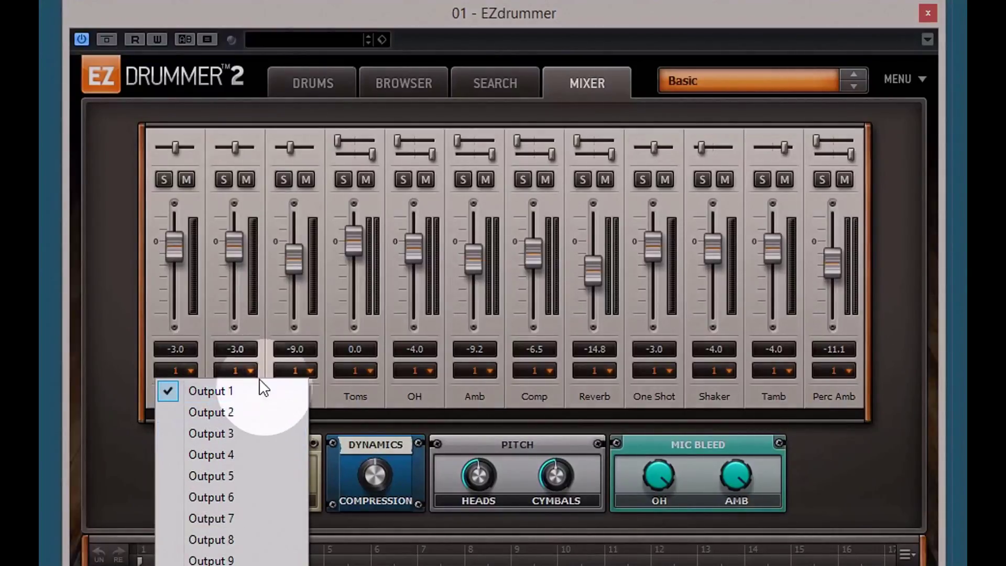
pyautogui.click(253, 365)
pyautogui.click(253, 365)
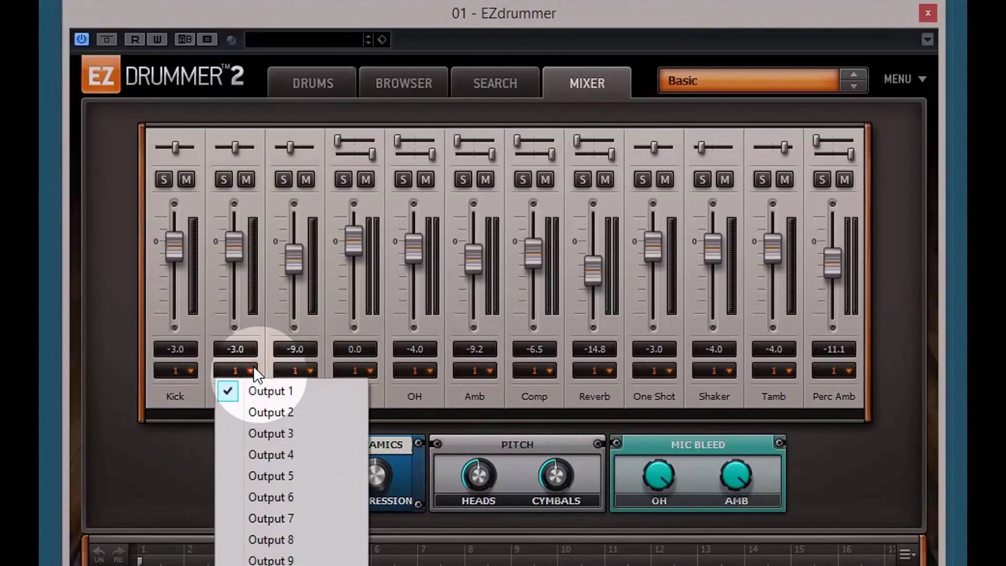
pyautogui.click(262, 412)
pyautogui.click(308, 370)
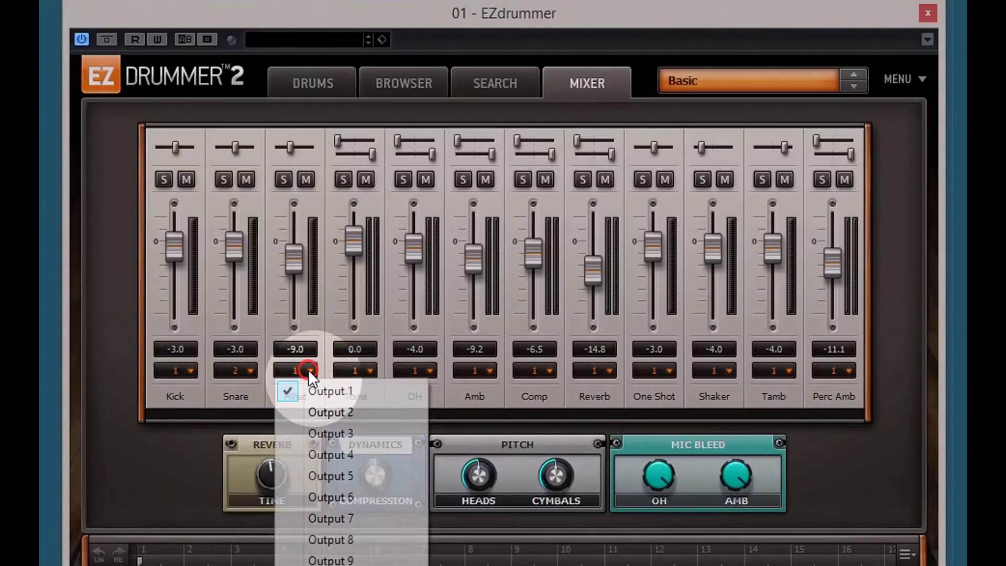
pyautogui.click(315, 433)
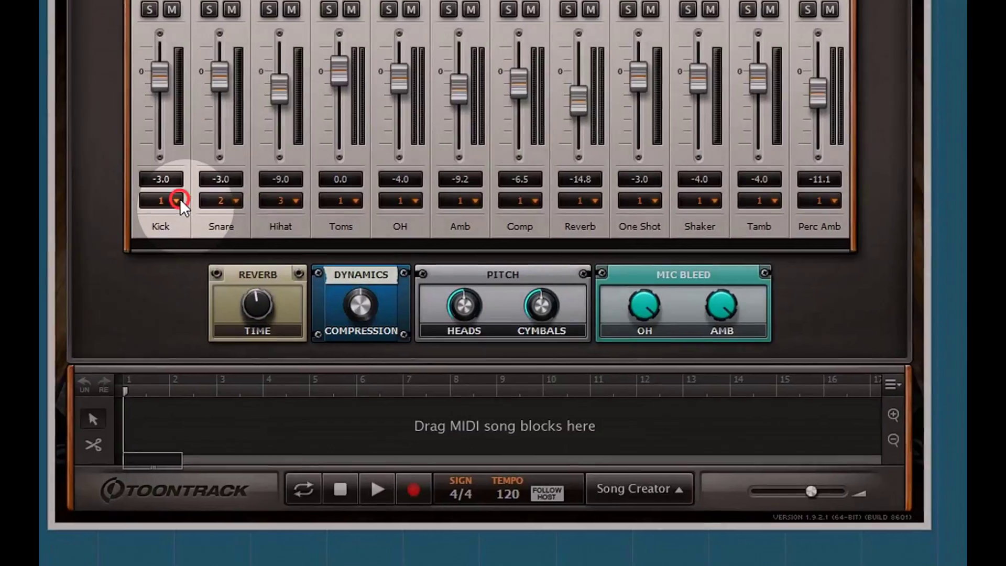
pyautogui.click(188, 306)
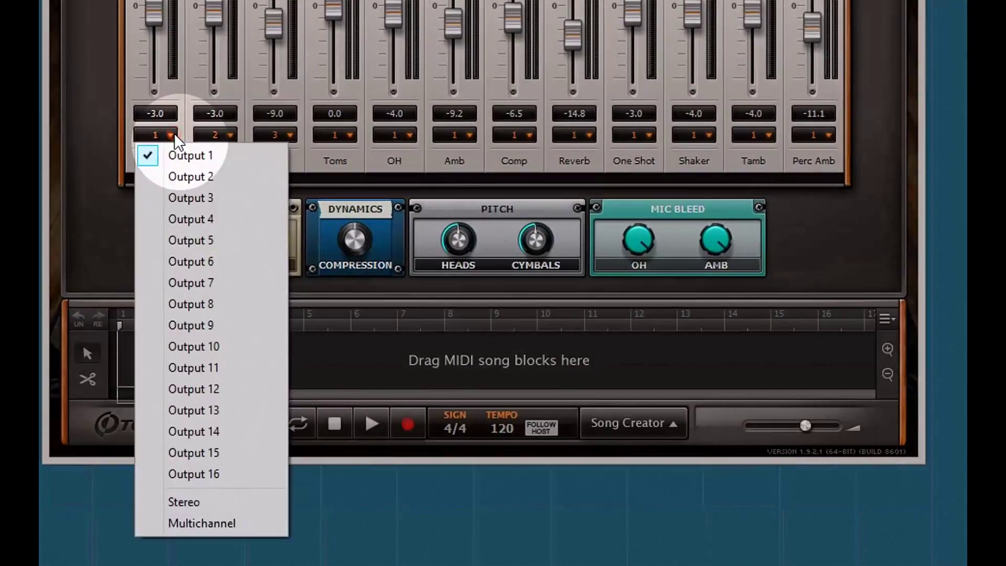
pyautogui.click(218, 523)
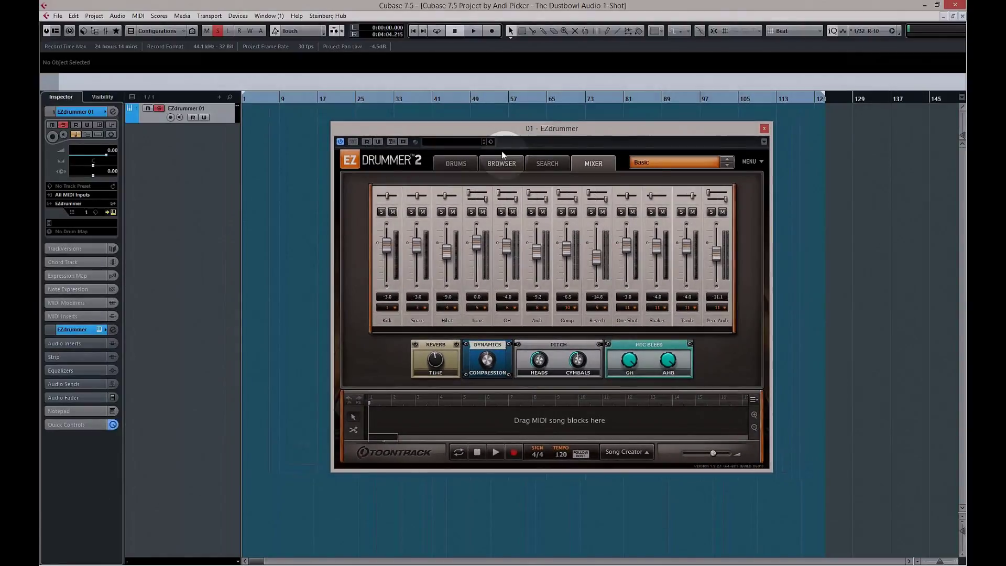
pyautogui.click(456, 163)
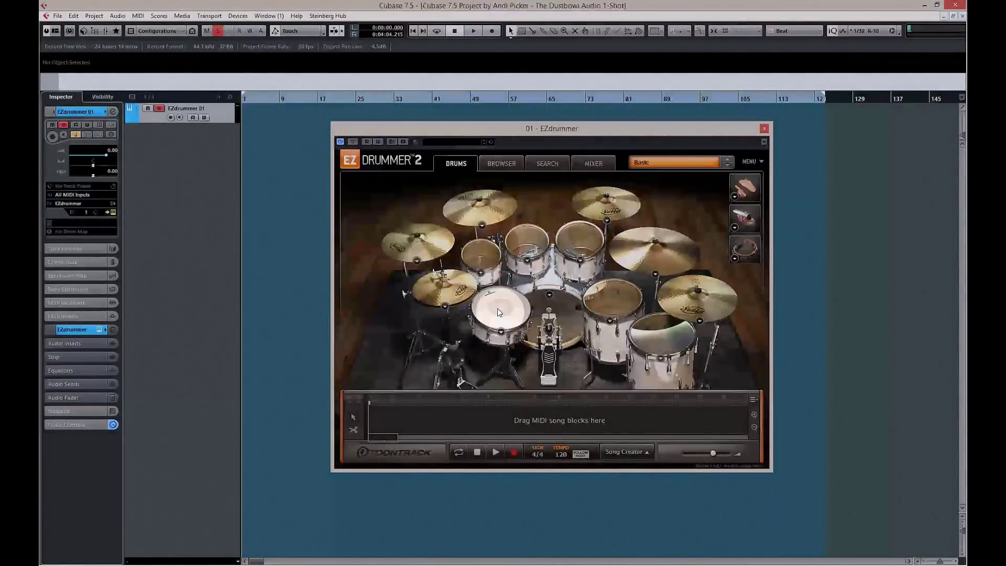
pyautogui.click(560, 314)
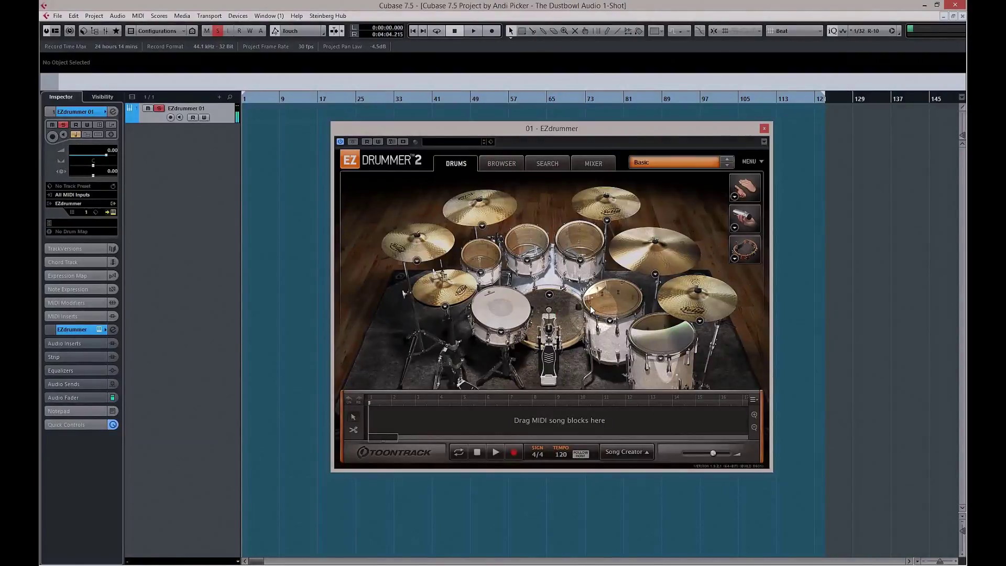
pyautogui.click(575, 234)
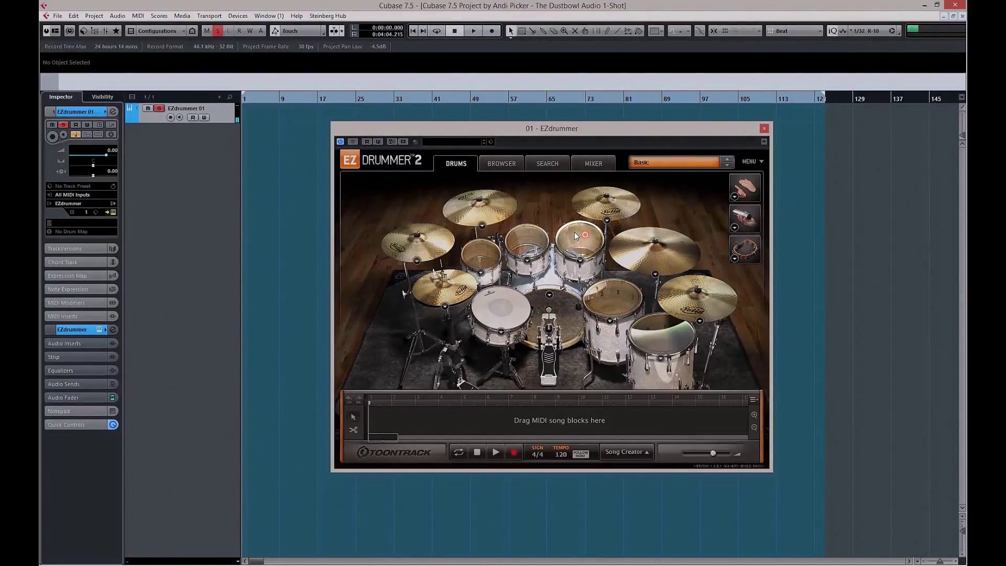
pyautogui.click(484, 247)
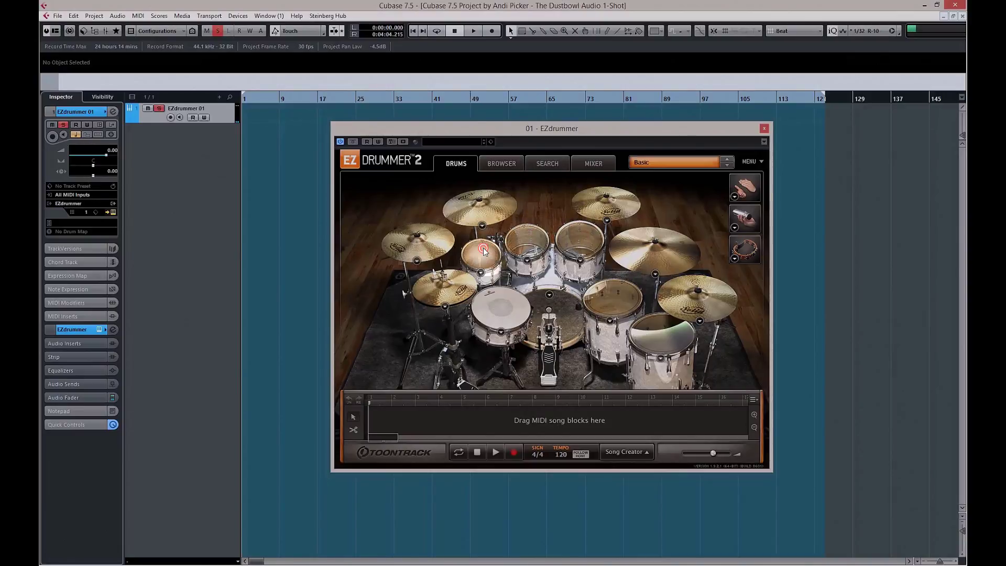
pyautogui.click(619, 296)
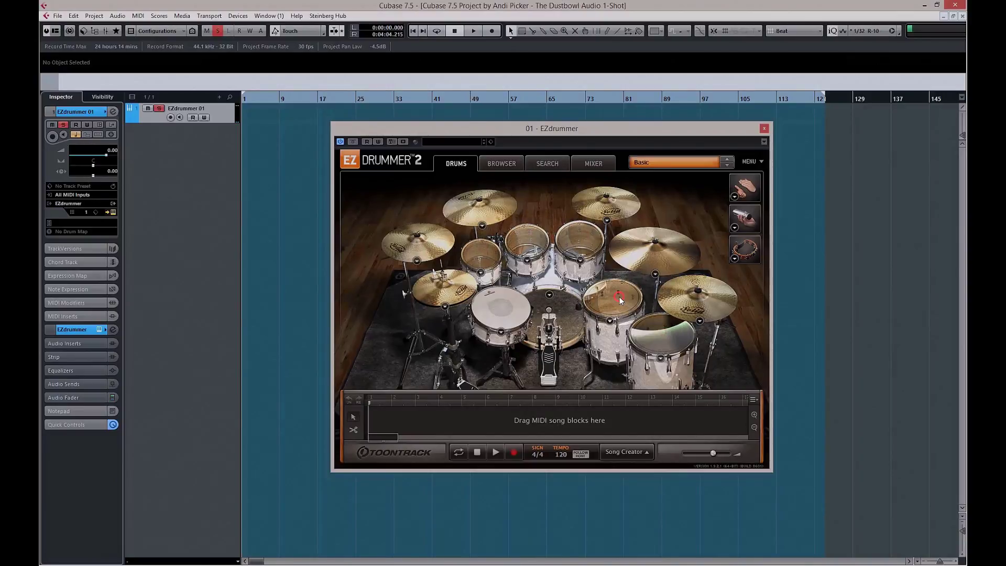
pyautogui.click(566, 304)
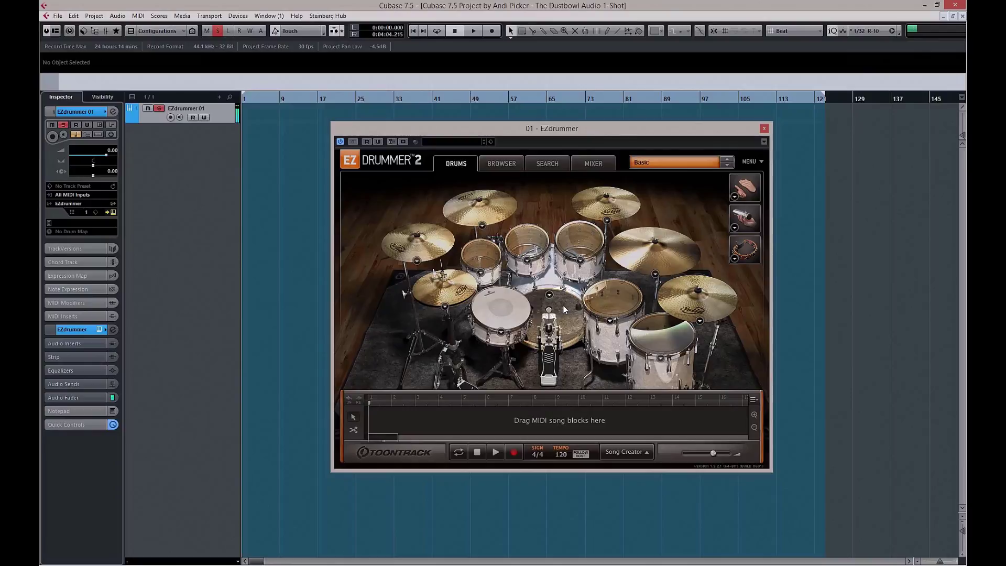
pyautogui.click(563, 305)
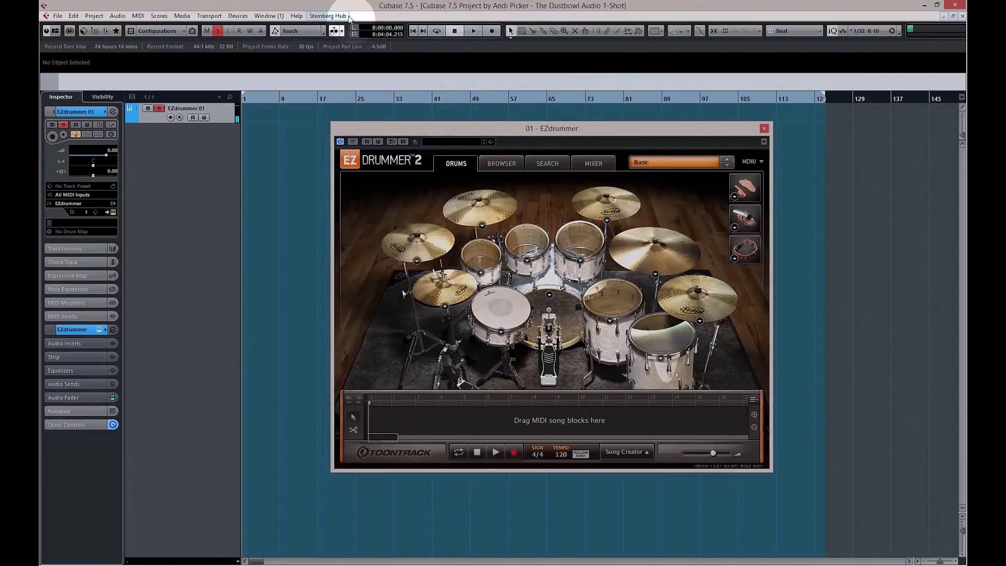
pyautogui.click(107, 32)
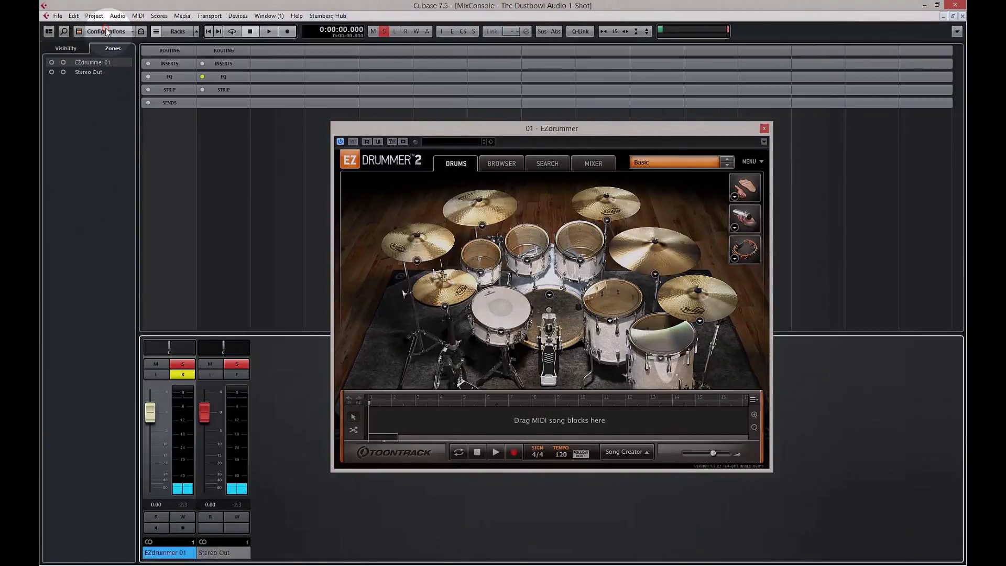
pyautogui.click(555, 314)
pyautogui.click(513, 302)
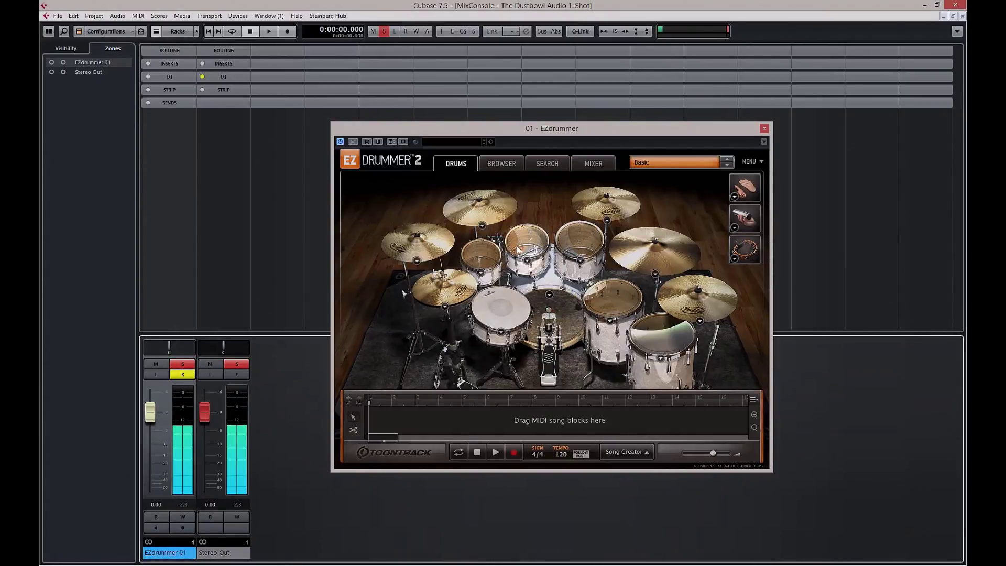
pyautogui.click(578, 255)
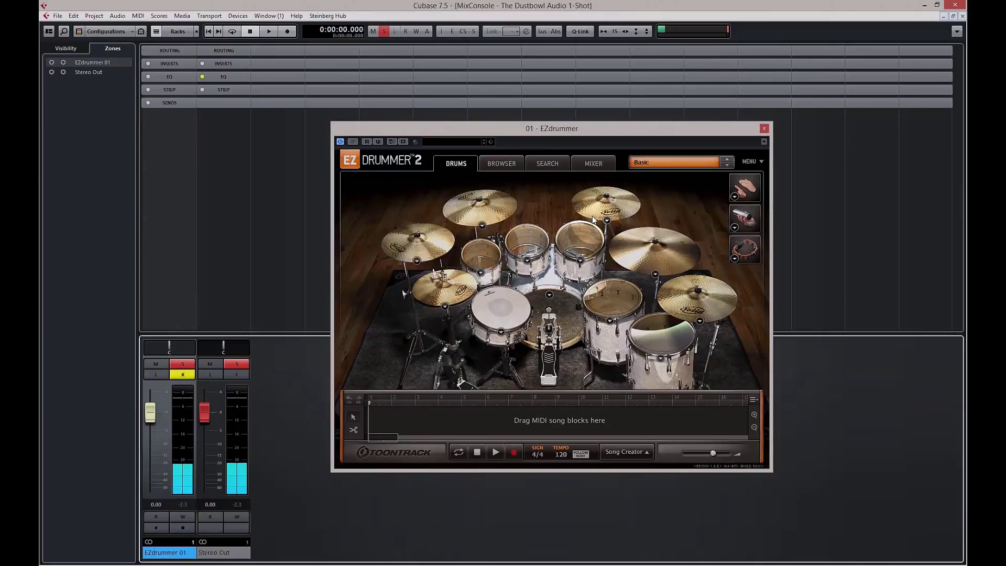
pyautogui.click(594, 163)
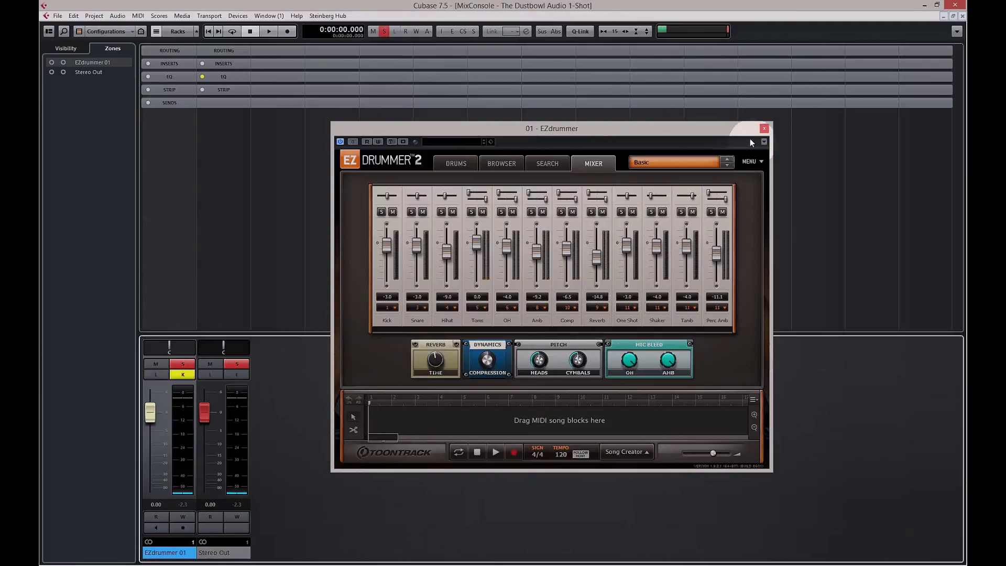
pyautogui.click(460, 163)
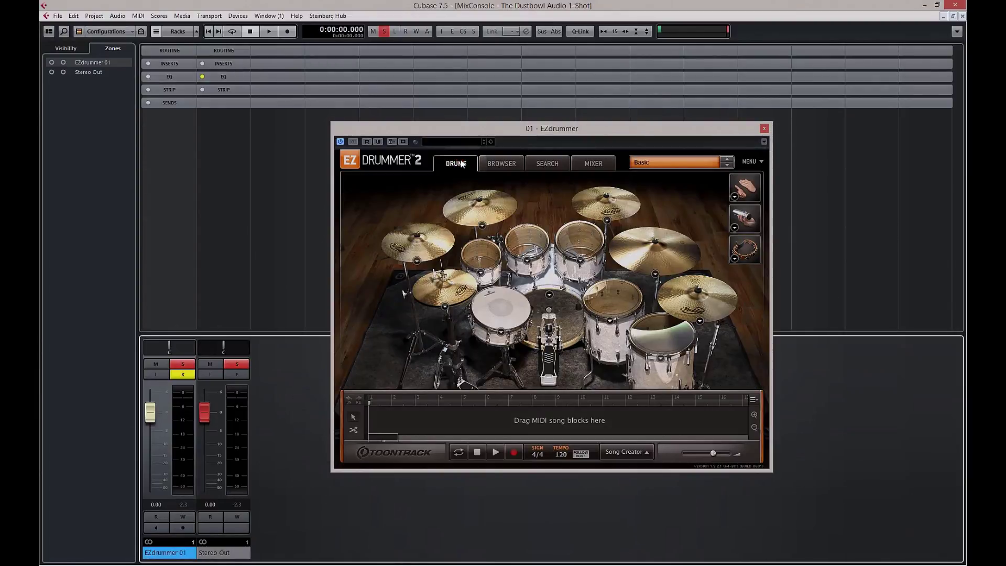
pyautogui.click(963, 15)
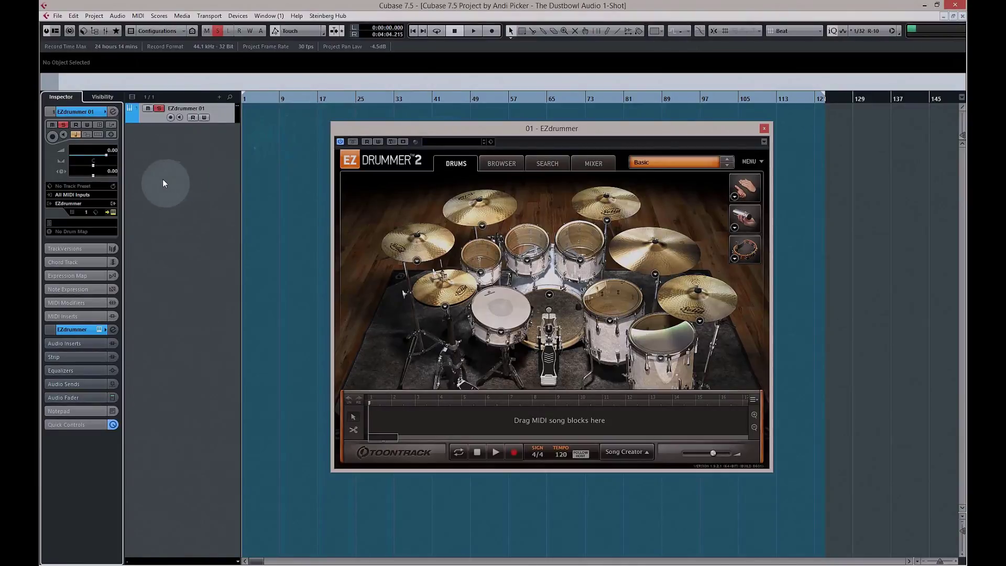
# Activate all sixteen EZdrummer outputs from the track's Activate Outputs list
pyautogui.click(114, 204)
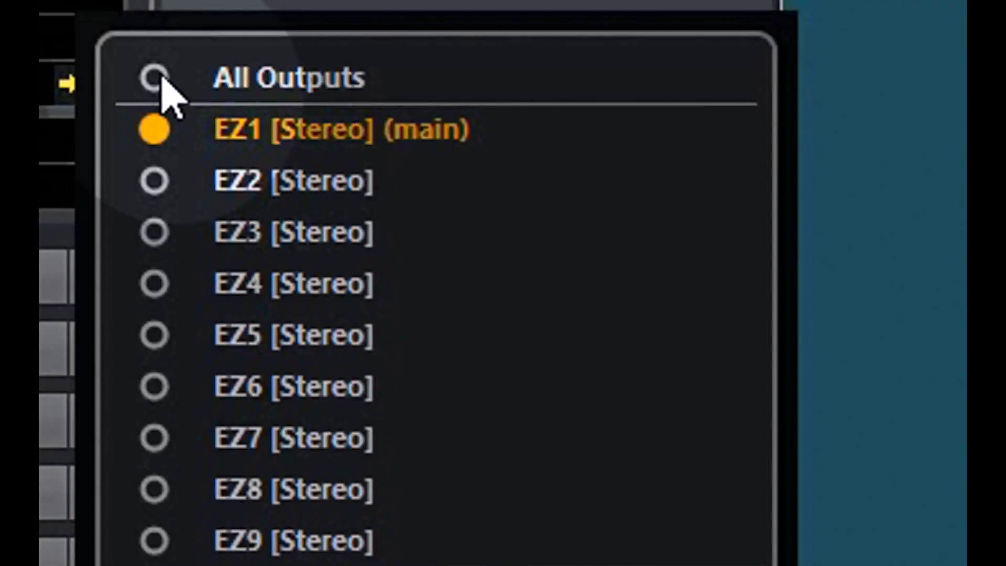
pyautogui.click(155, 79)
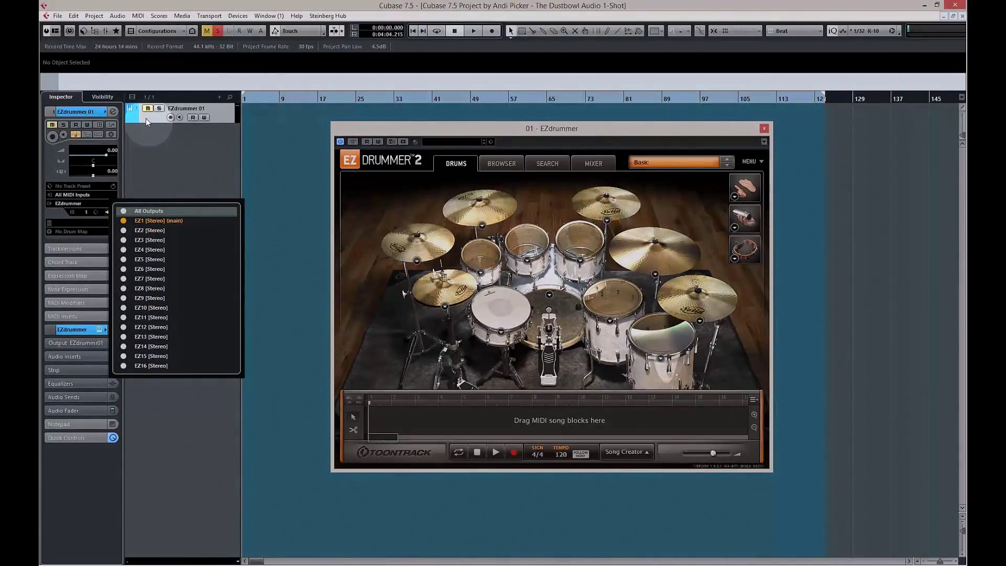
pyautogui.click(146, 118)
# Solo the EZdrummer track and audition the kick, snare and floor tom
pyautogui.click(158, 108)
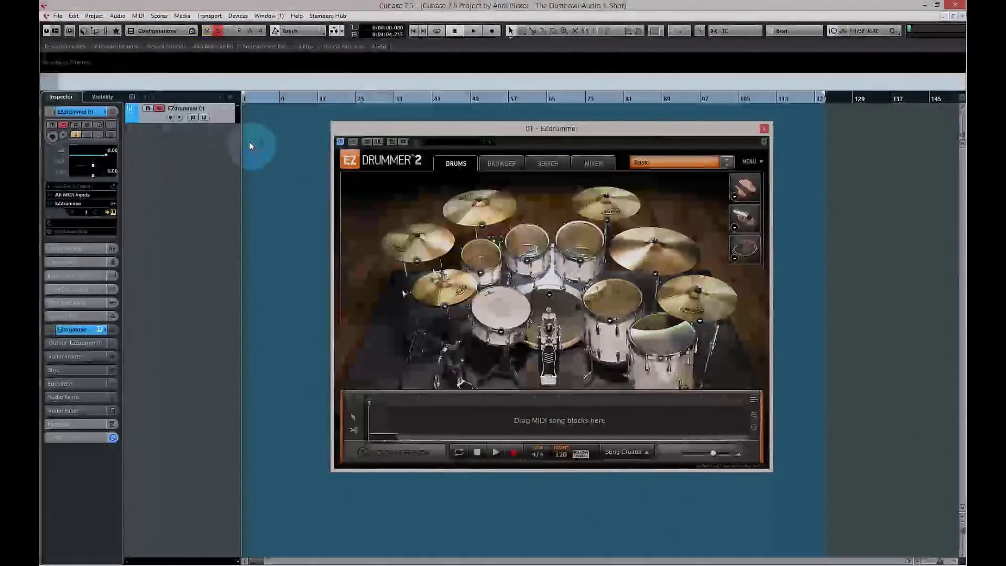
pyautogui.click(567, 307)
pyautogui.click(512, 310)
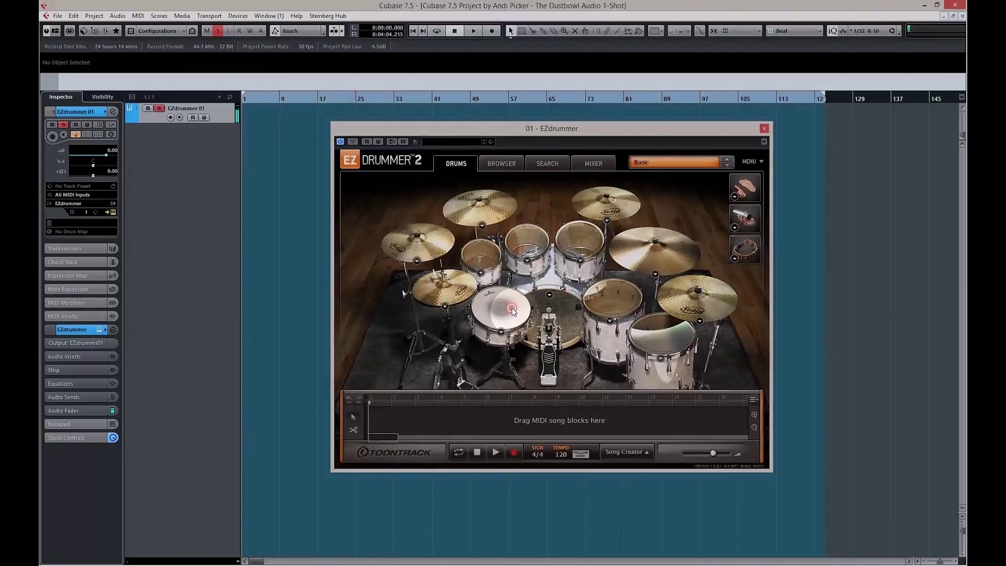
pyautogui.click(603, 300)
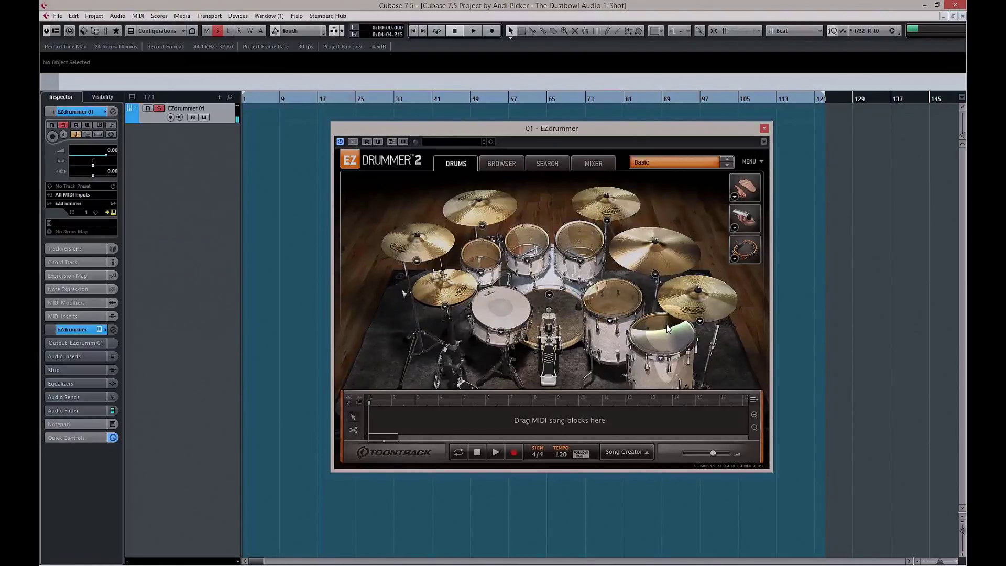
pyautogui.click(229, 169)
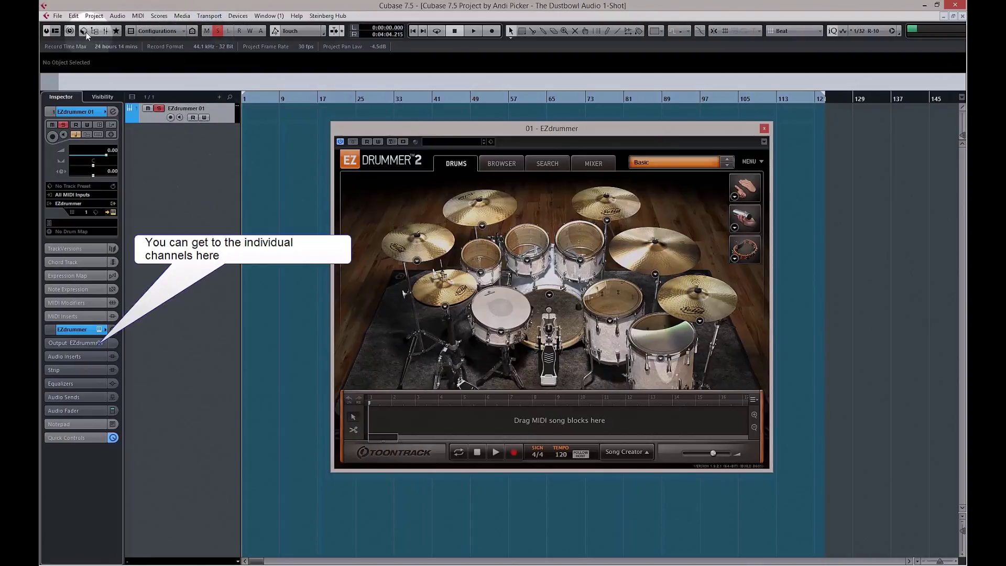
# Reopen the MixConsole, raise the EZdrummer window, and hit snare and toms to watch separate channel meters
pyautogui.click(106, 31)
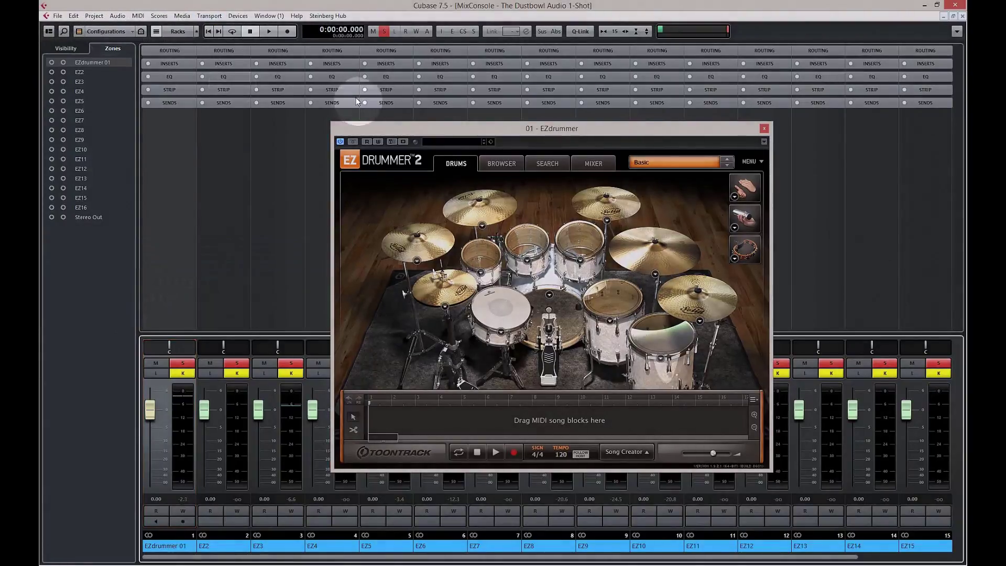
pyautogui.moveTo(425, 131); pyautogui.dragTo(446, 48)
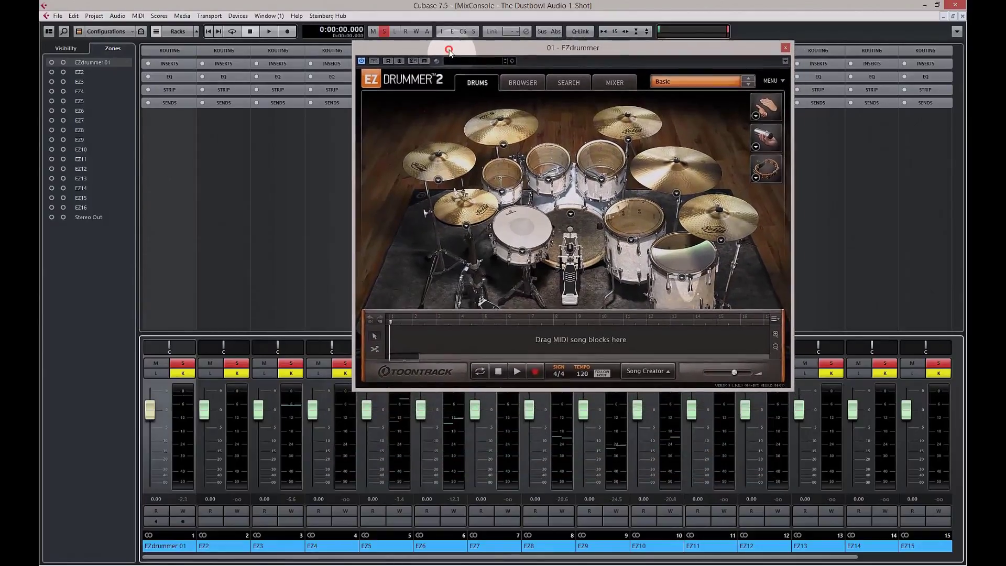
pyautogui.click(521, 231)
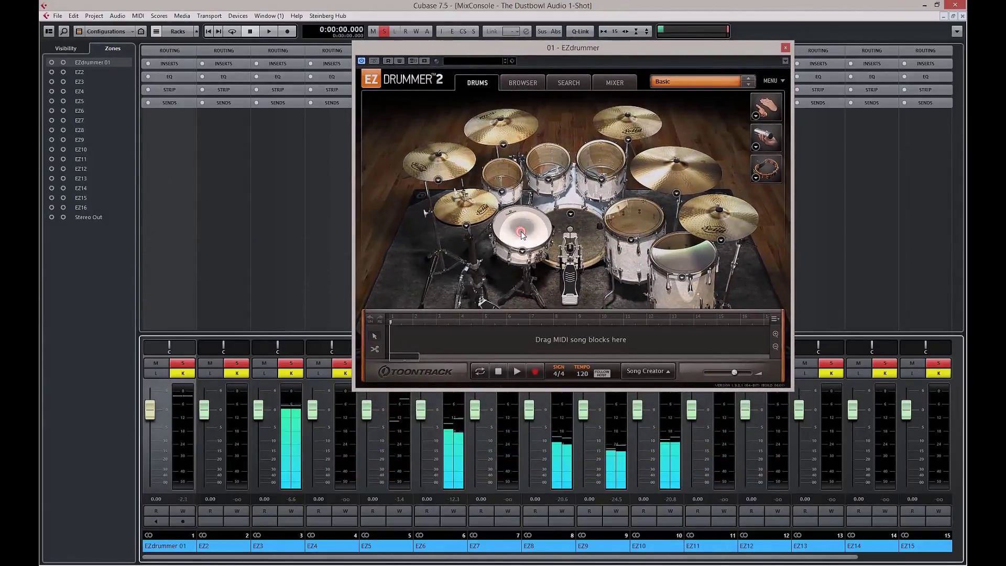
pyautogui.click(548, 161)
pyautogui.click(602, 163)
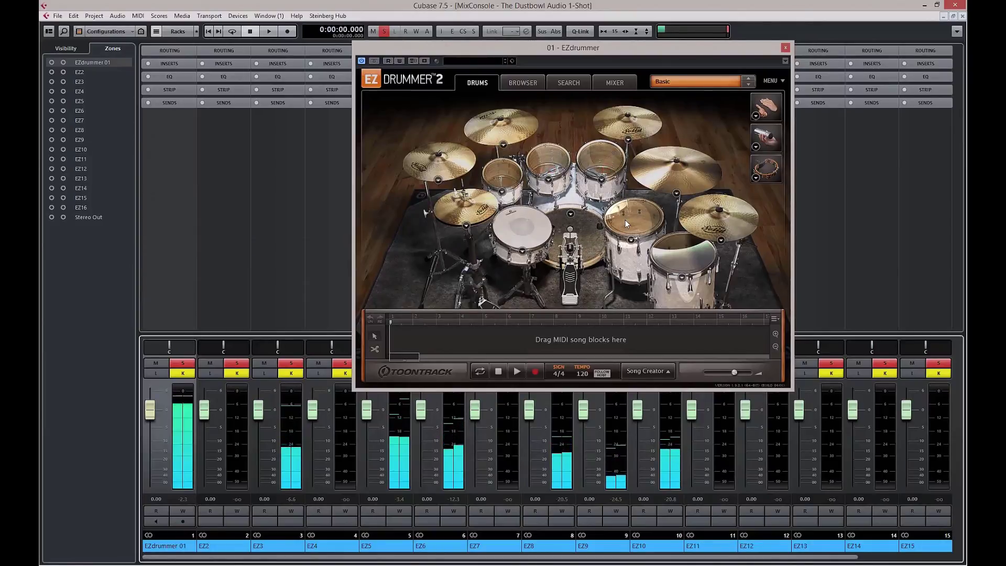
pyautogui.click(626, 219)
pyautogui.click(665, 258)
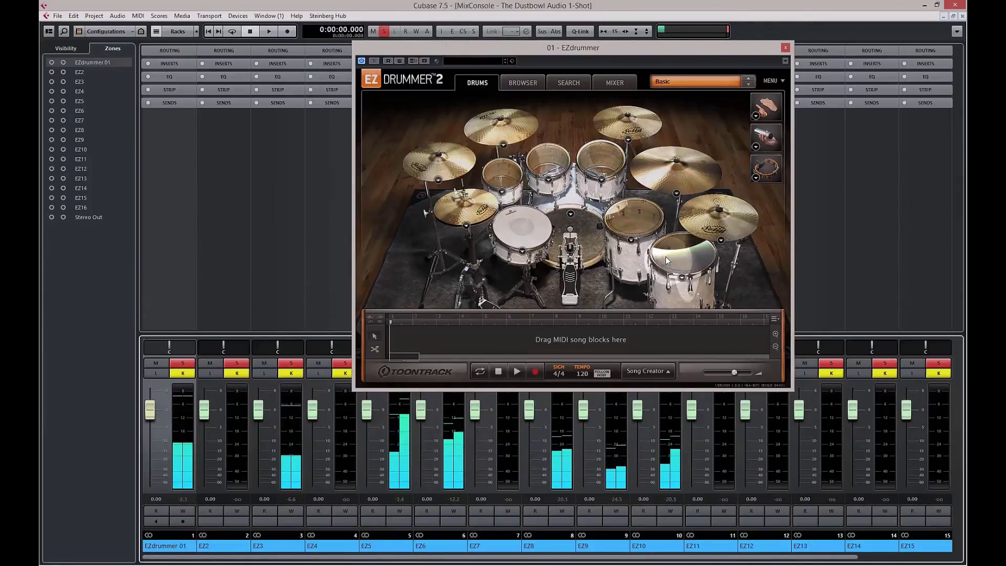
# Route all EZdrummer channels to one stereo output, then audition the snare, kick and toms
pyautogui.click(622, 84)
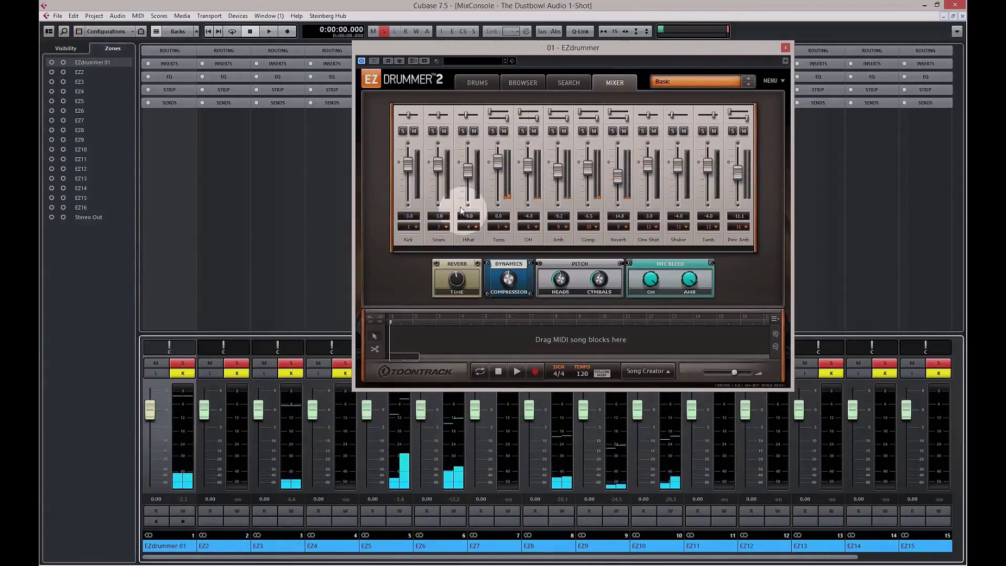
pyautogui.click(415, 228)
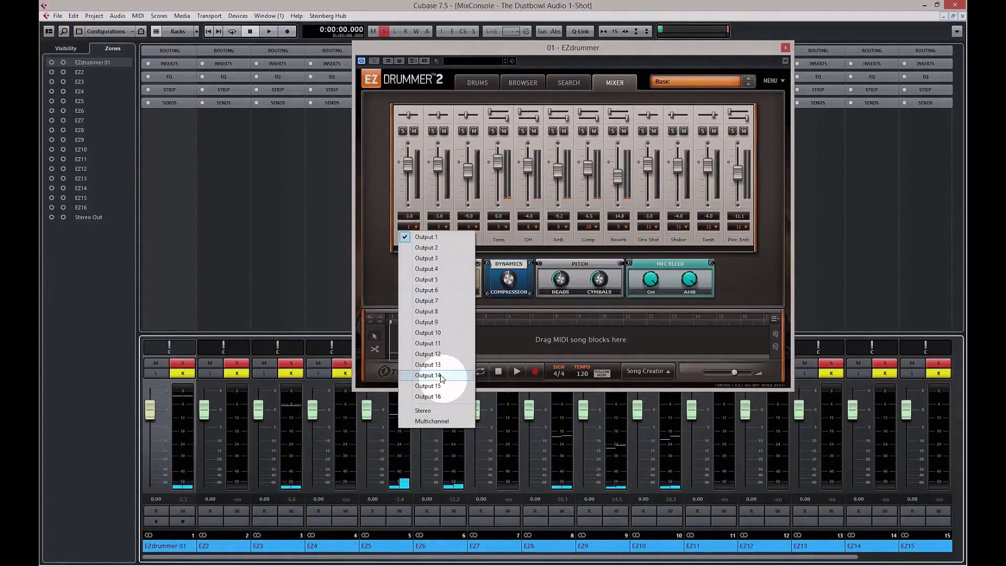
pyautogui.click(434, 411)
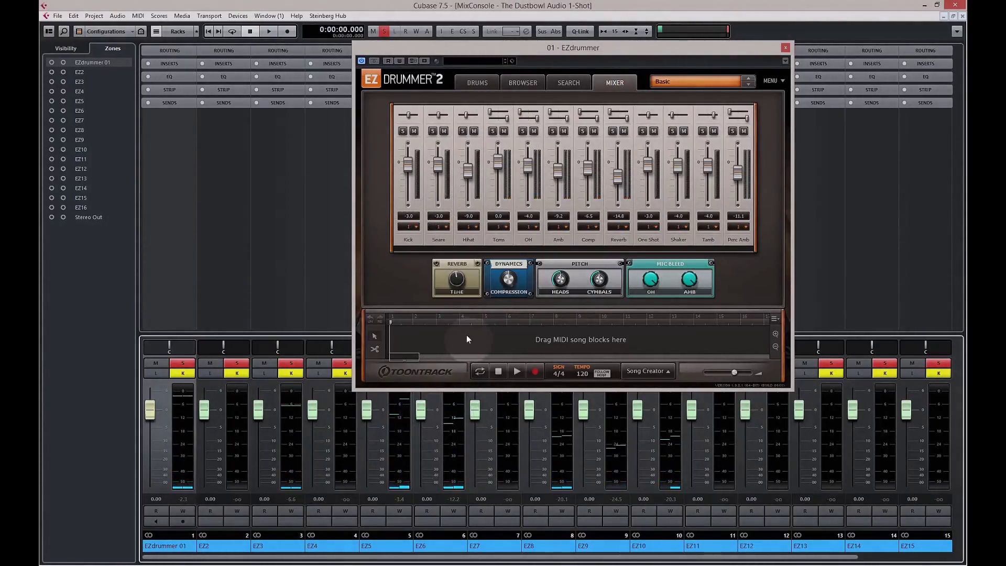
pyautogui.click(477, 82)
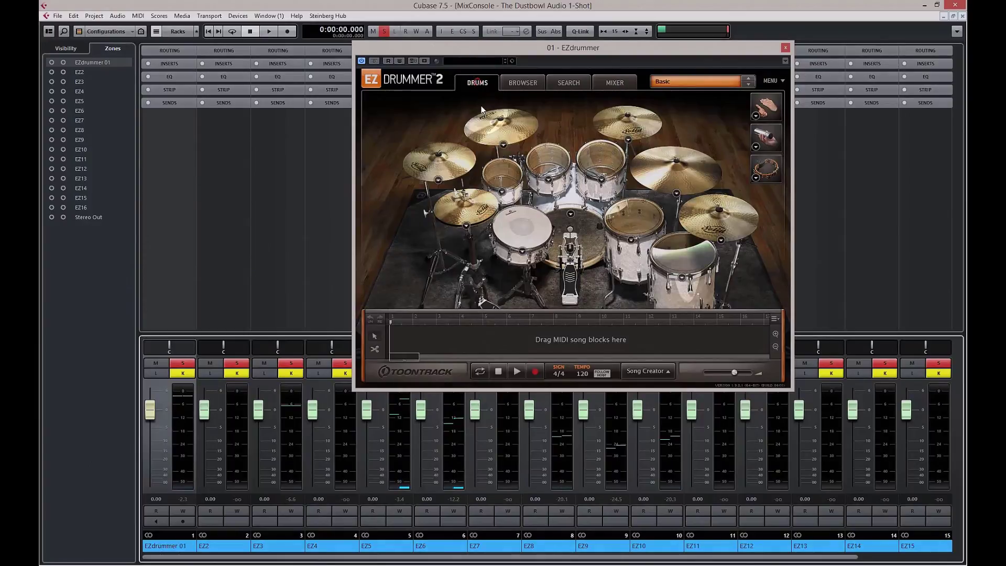
pyautogui.click(526, 236)
pyautogui.click(571, 246)
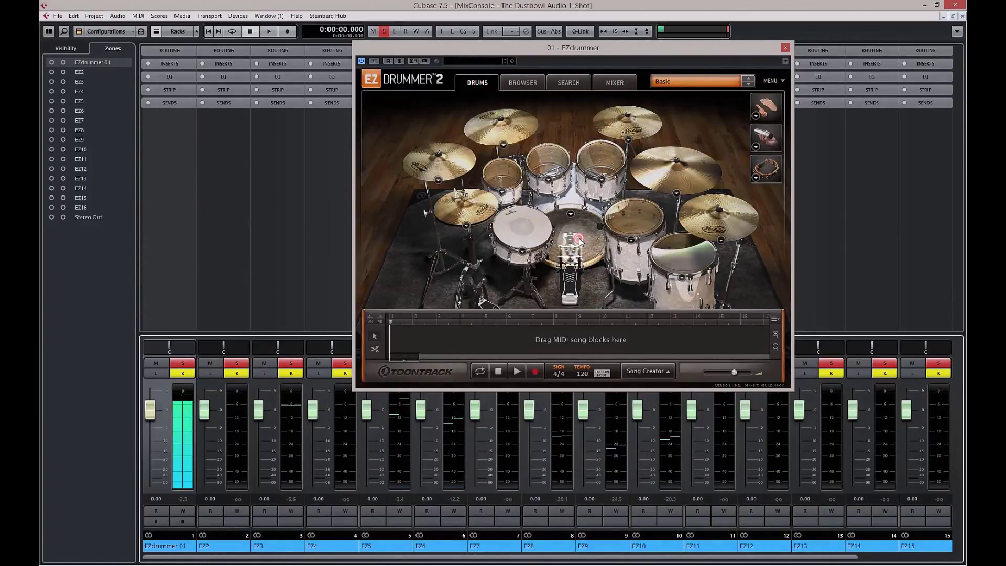
pyautogui.click(617, 221)
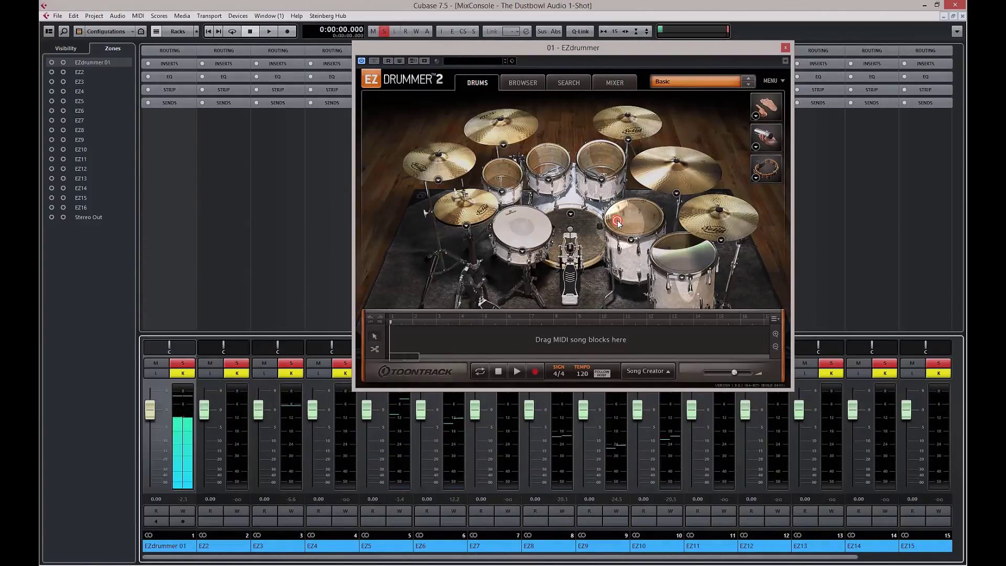
pyautogui.click(600, 163)
pyautogui.click(555, 160)
# Switch the Kick output back to Multichannel, test toms on separate meters, and close the MixConsole
pyautogui.click(614, 82)
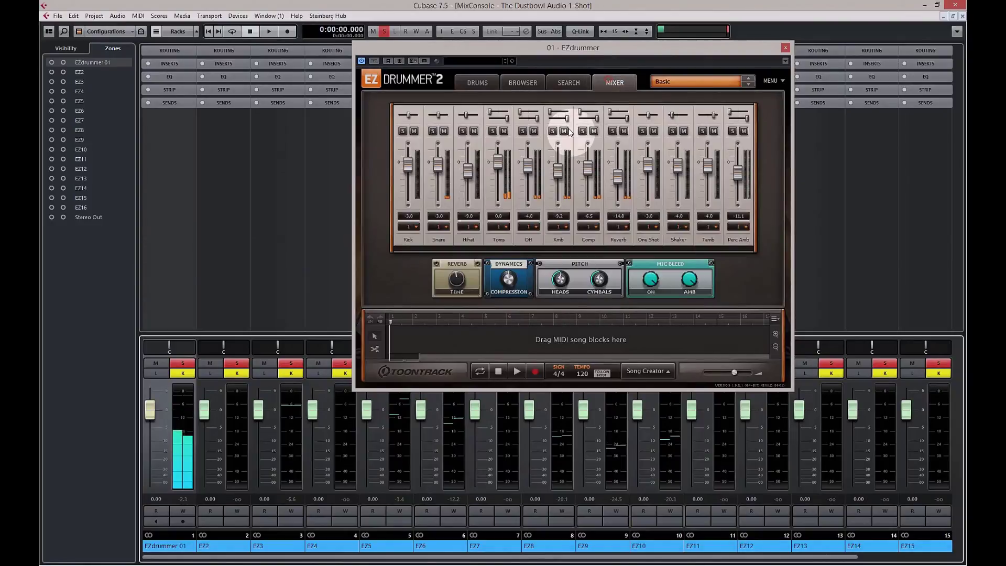
pyautogui.click(417, 228)
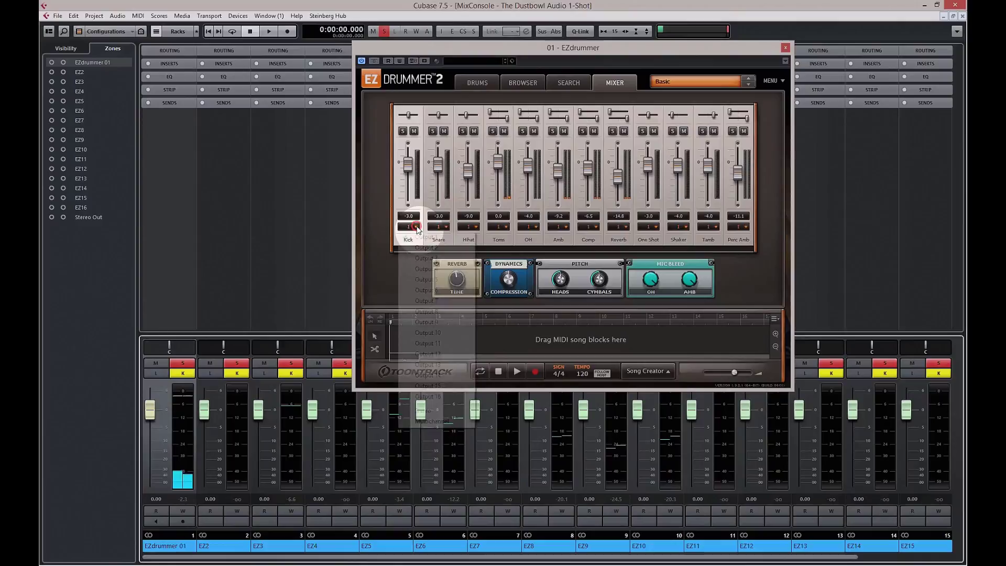
pyautogui.click(432, 423)
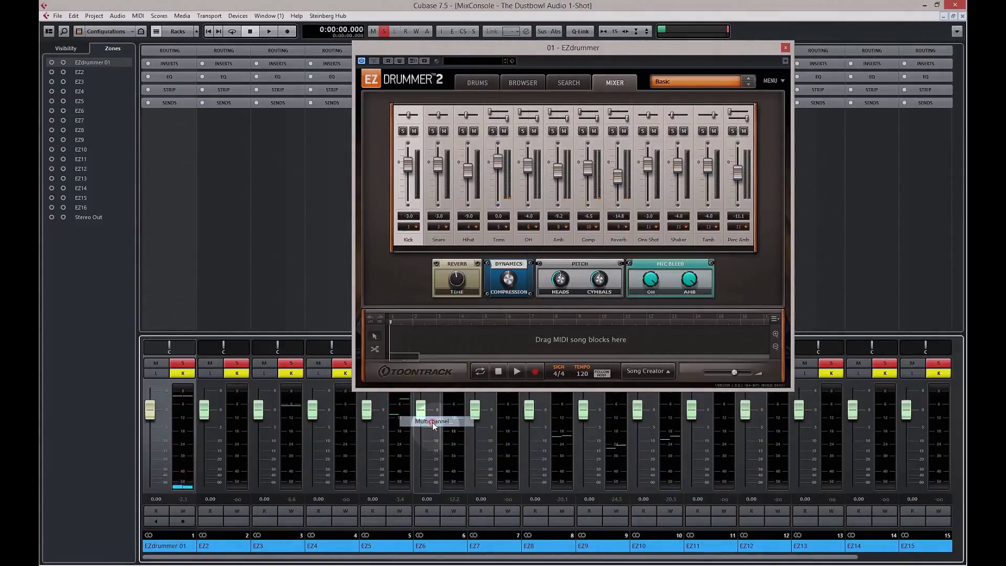
pyautogui.click(470, 80)
pyautogui.click(551, 163)
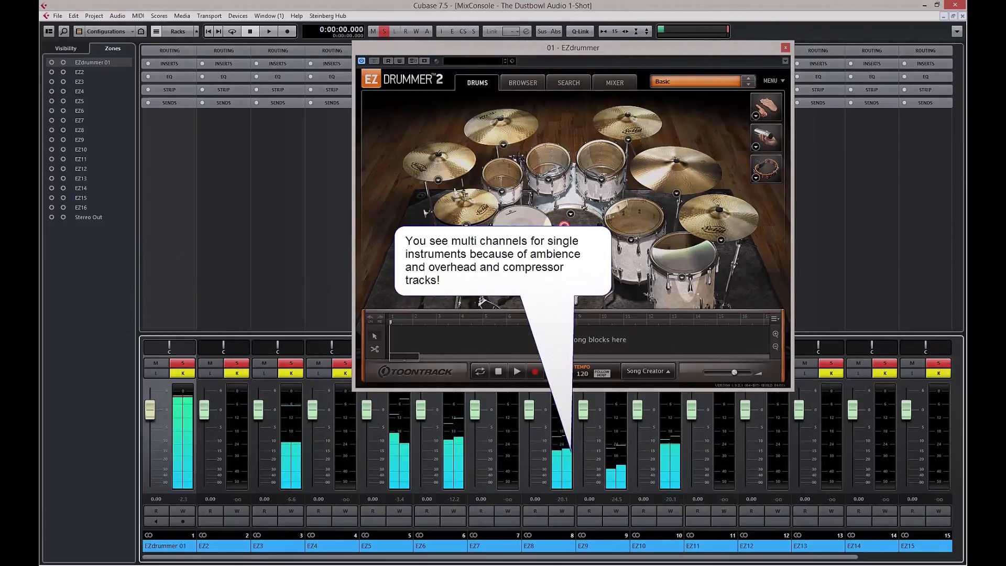
pyautogui.click(506, 172)
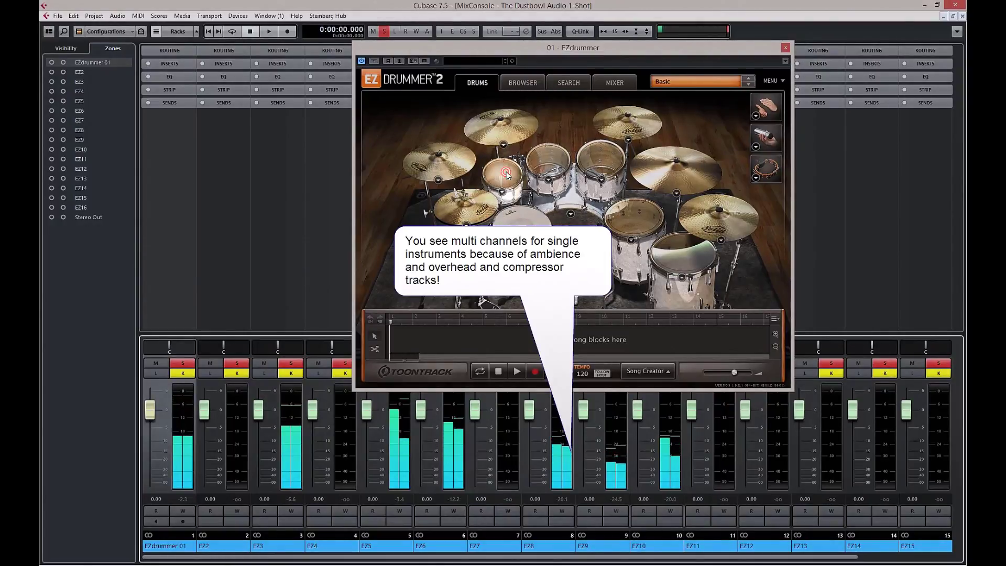
pyautogui.click(963, 17)
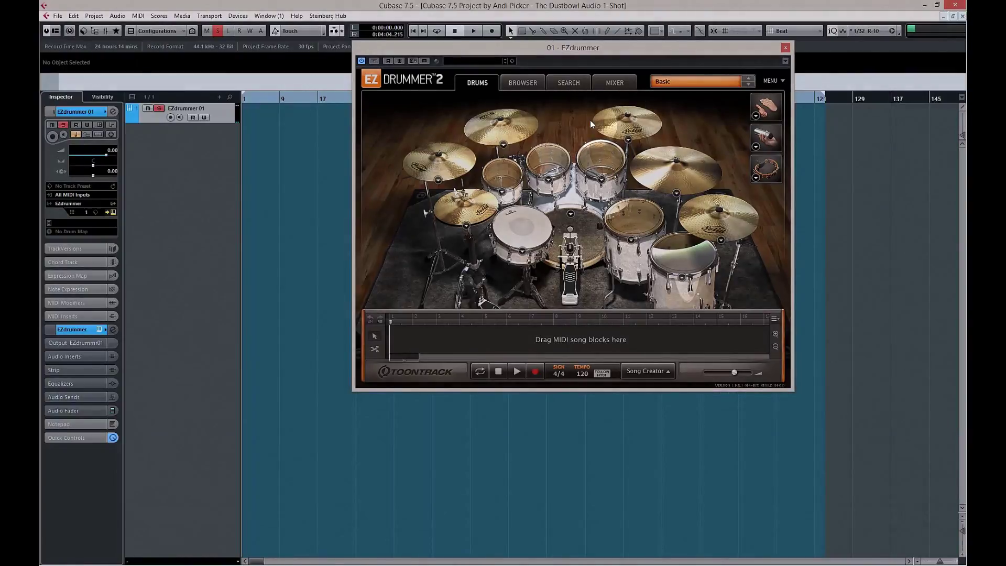
# Delete the EZdrummer 01 track with Remove Selected Tracks
pyautogui.rightClick(229, 110)
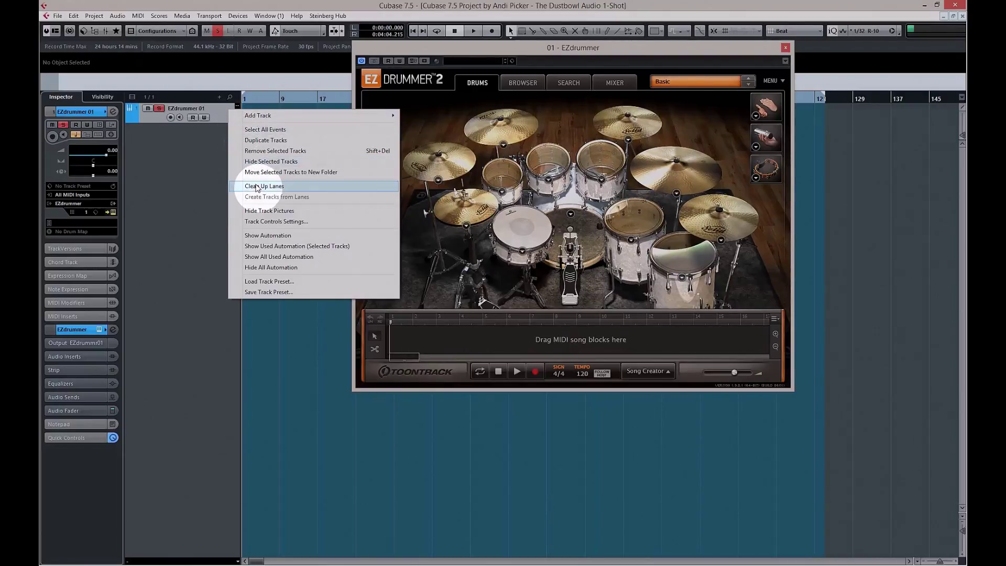
pyautogui.click(268, 150)
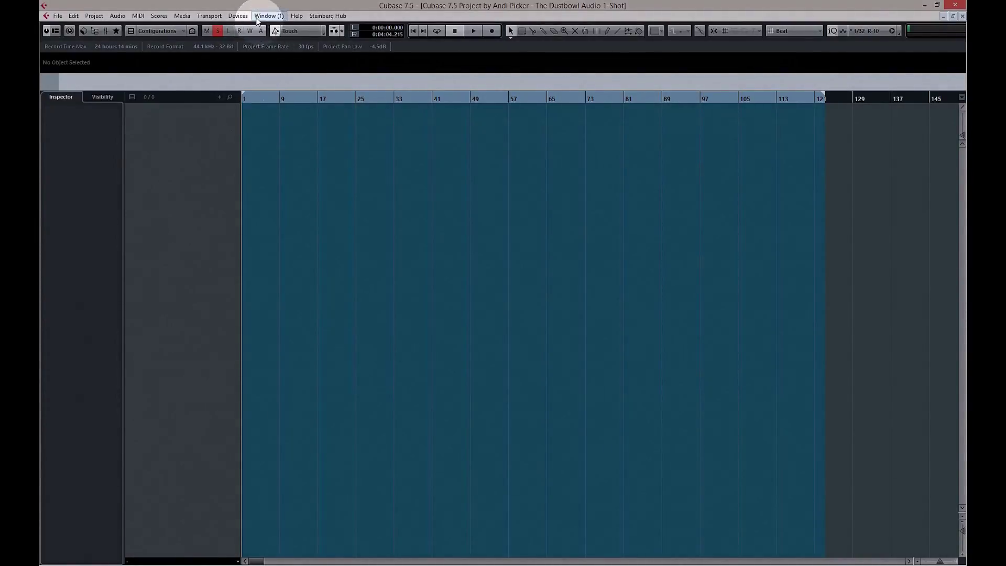
# Load EZ Drummer into rack slot 1 of VST Instruments and create its EZdrummer 01 MIDI track
pyautogui.click(240, 16)
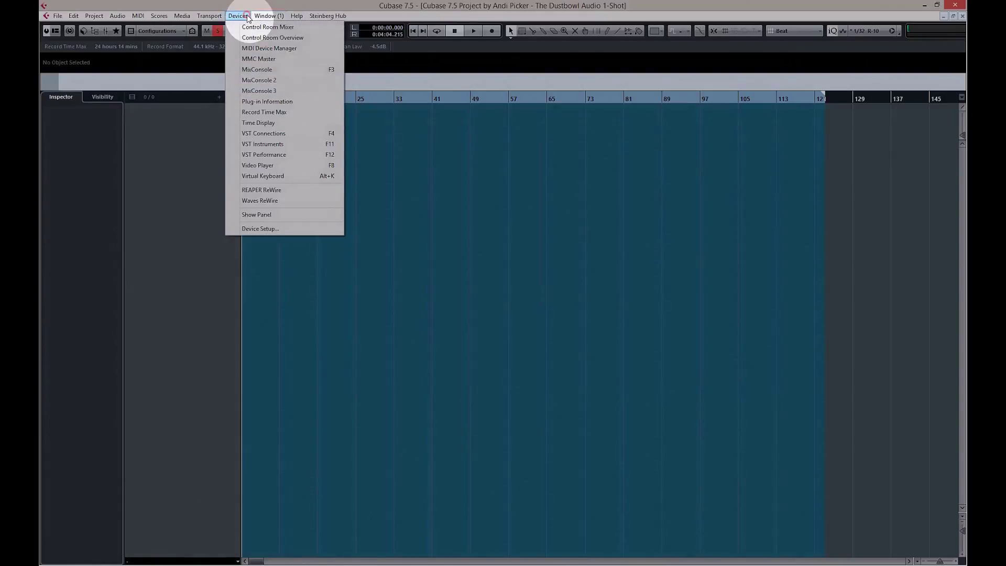
pyautogui.click(280, 145)
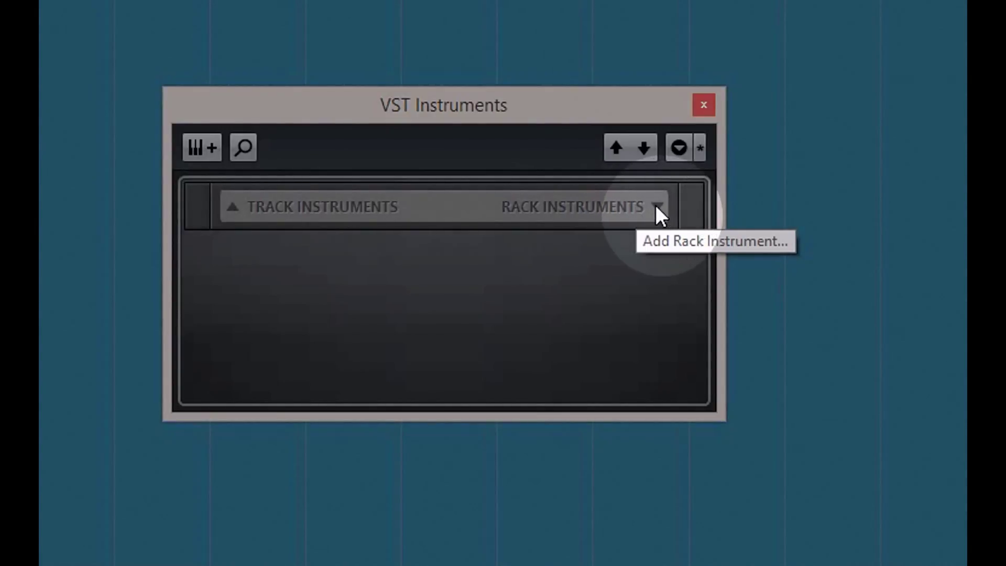
pyautogui.click(656, 205)
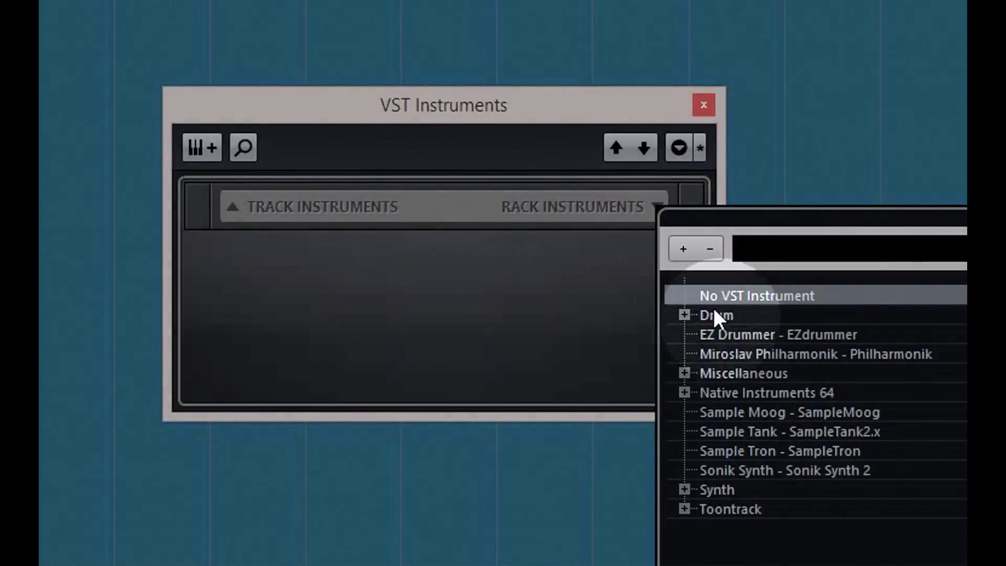
pyautogui.click(743, 333)
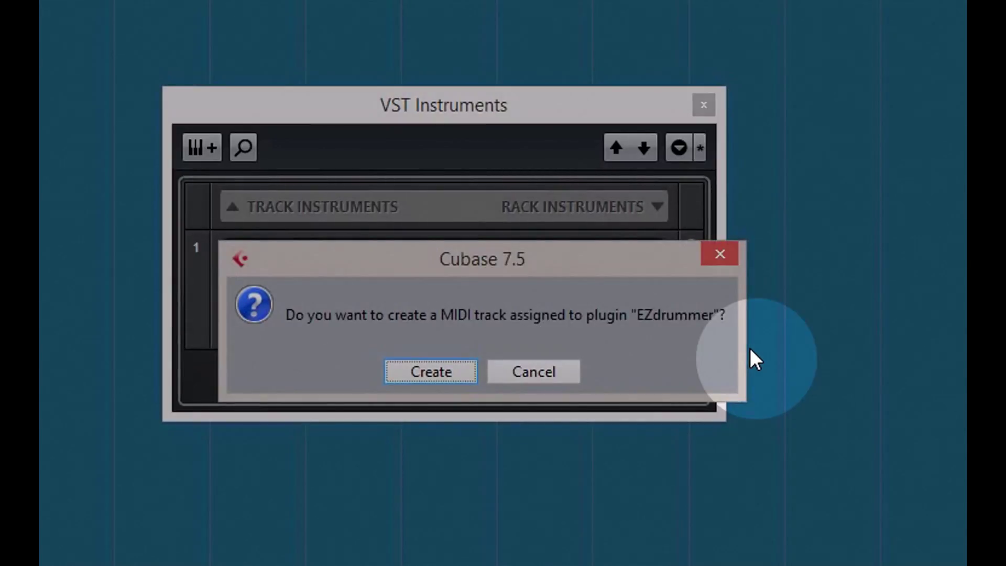
pyautogui.click(428, 373)
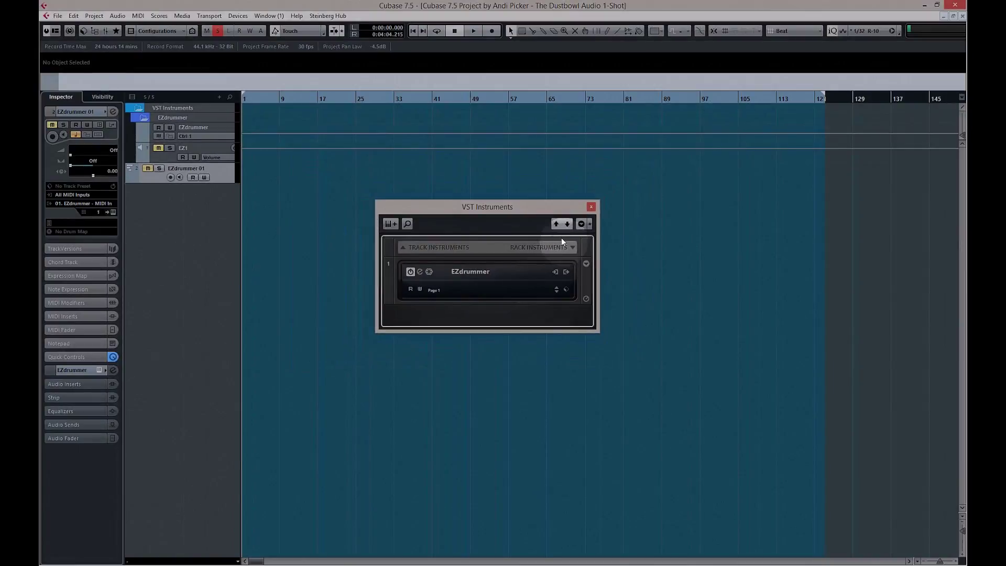
# Move the VST Instruments window aside, select the EZdrummer 01 MIDI track, and open its EZdrummer 2 window
pyautogui.moveTo(568, 207); pyautogui.dragTo(675, 246)
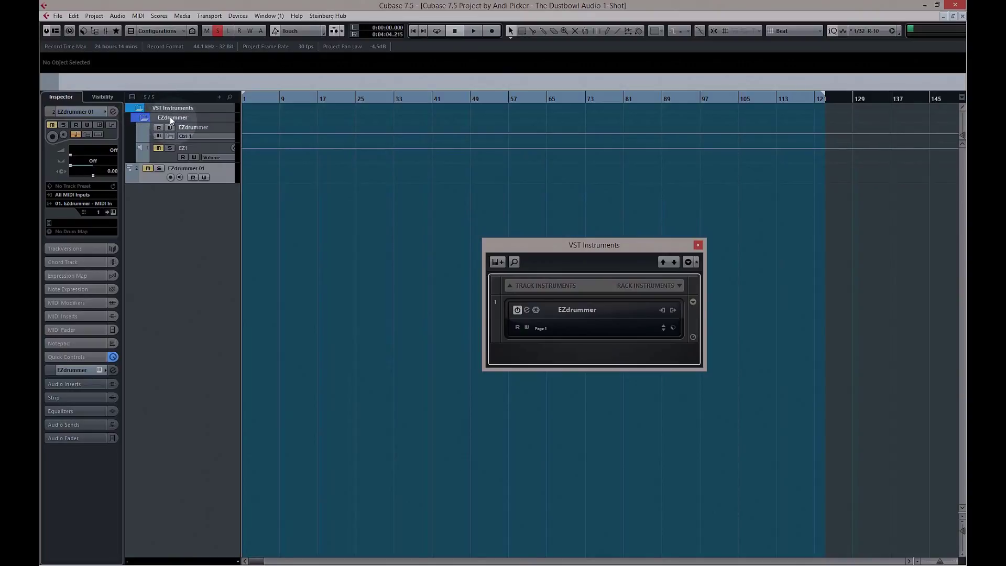
pyautogui.click(166, 172)
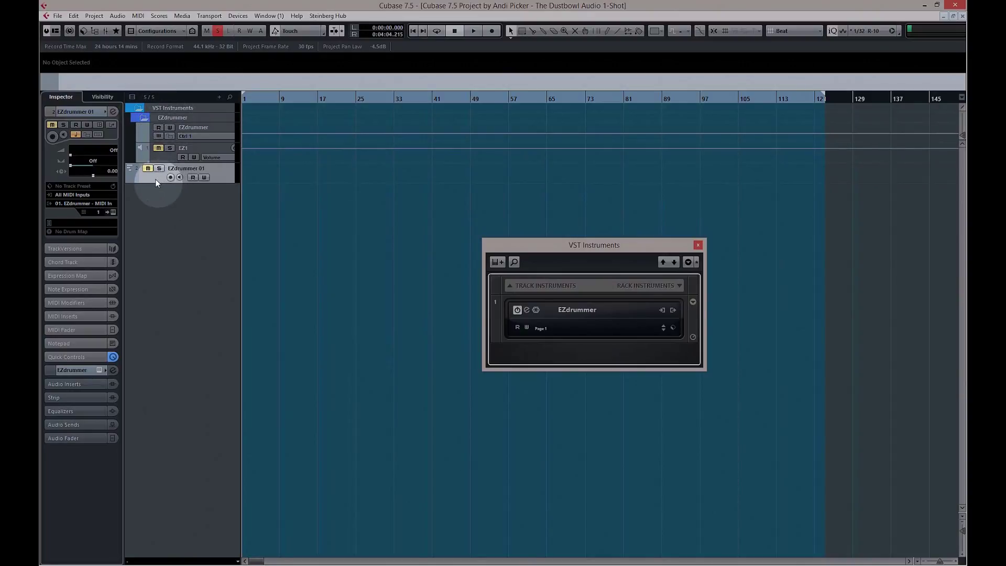
pyautogui.click(160, 157)
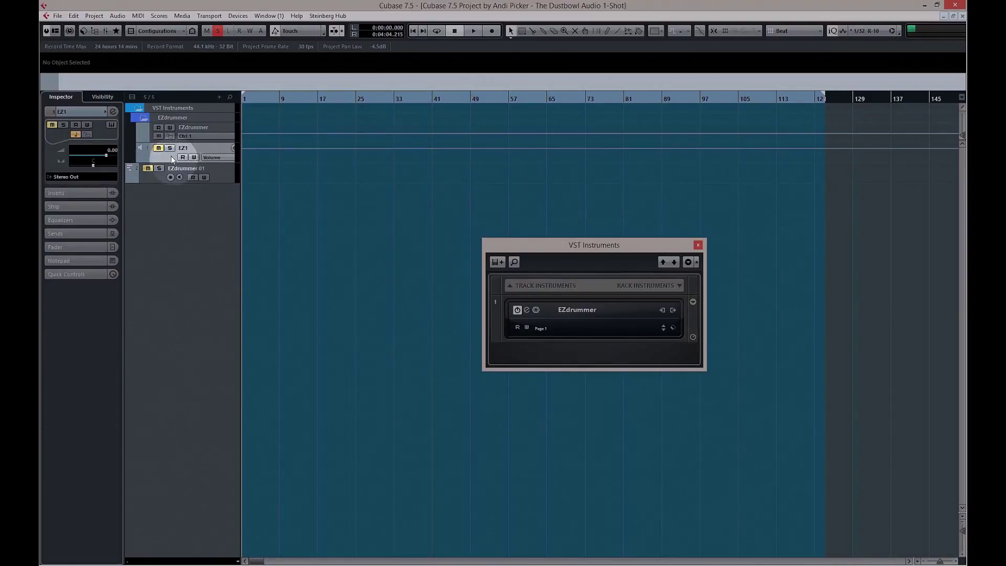
pyautogui.click(161, 178)
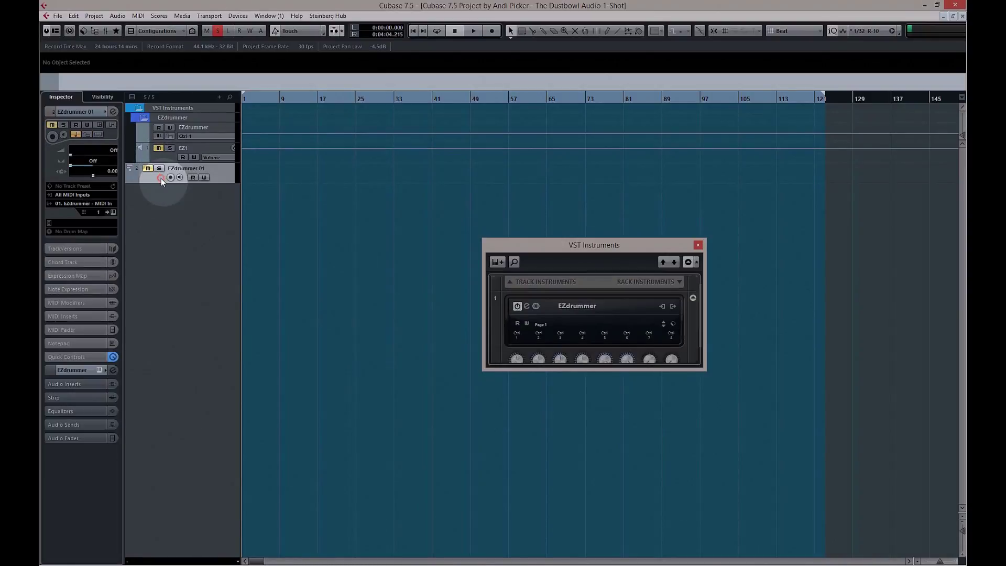
pyautogui.click(113, 212)
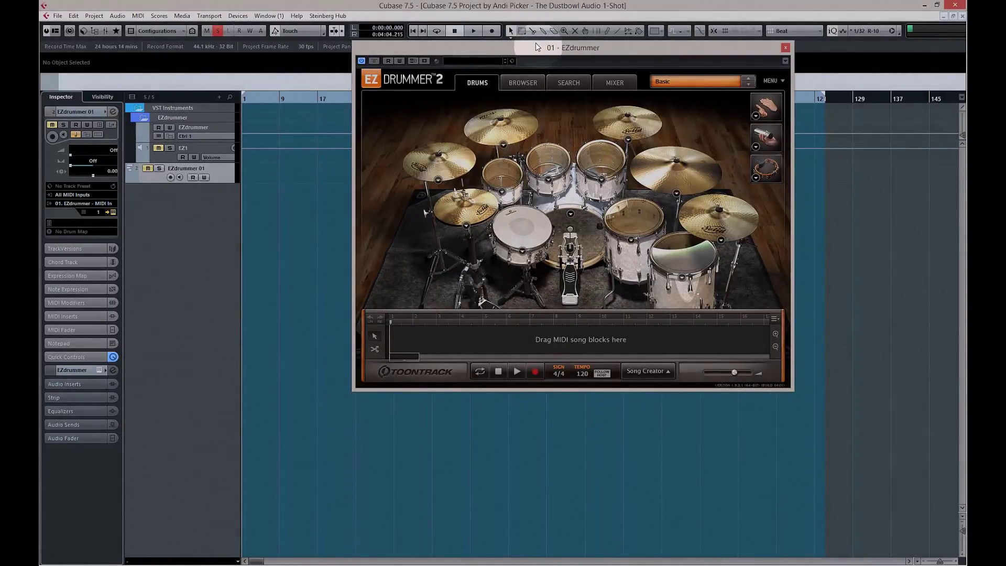
# Browse Songwriters Pack > Straight 4/4 and place Straight Ballad 72 BPM Intro Variation 01 on EZdrummer 01
pyautogui.moveTo(536, 45); pyautogui.dragTo(550, 80)
pyautogui.click(542, 118)
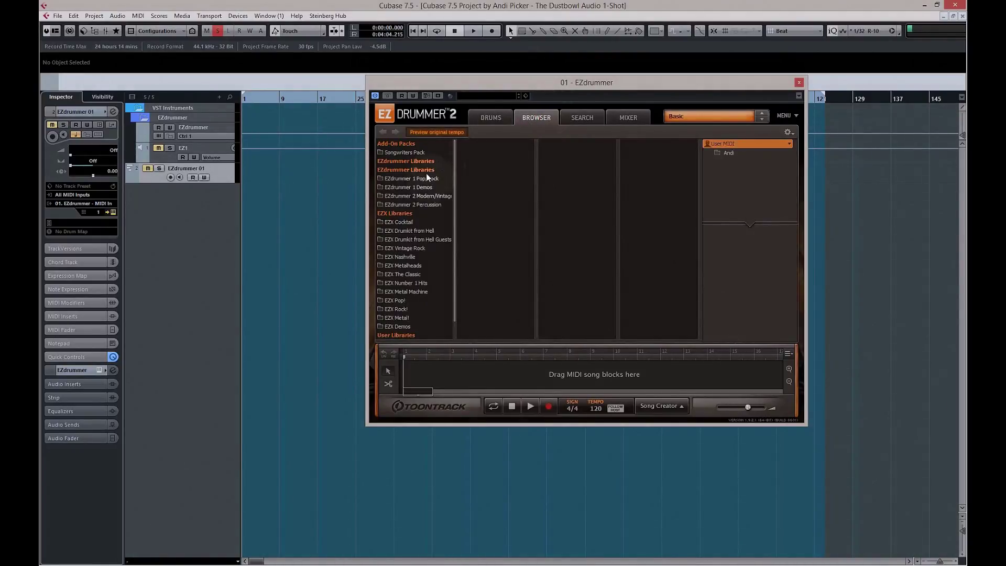
pyautogui.click(413, 152)
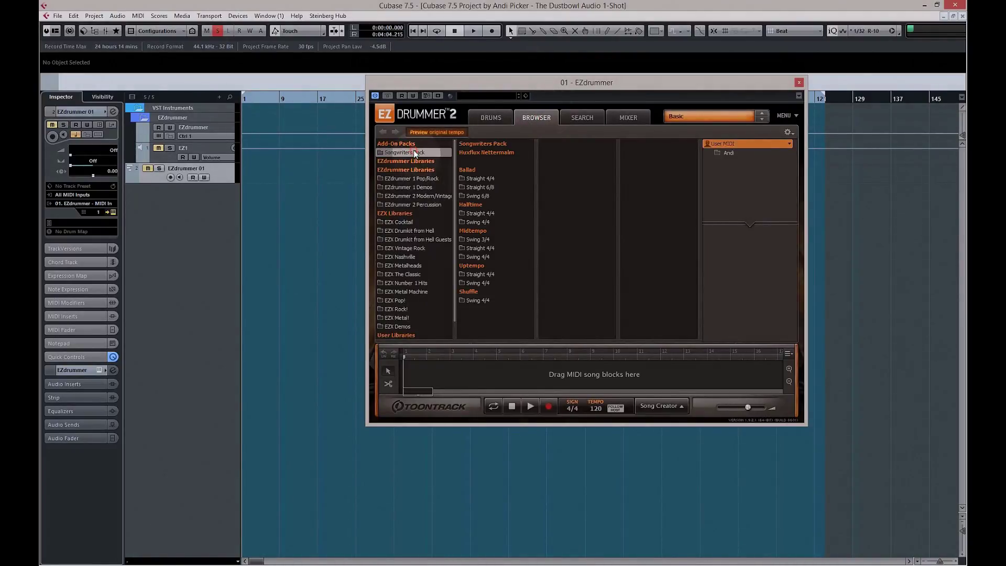
pyautogui.click(479, 179)
pyautogui.click(563, 153)
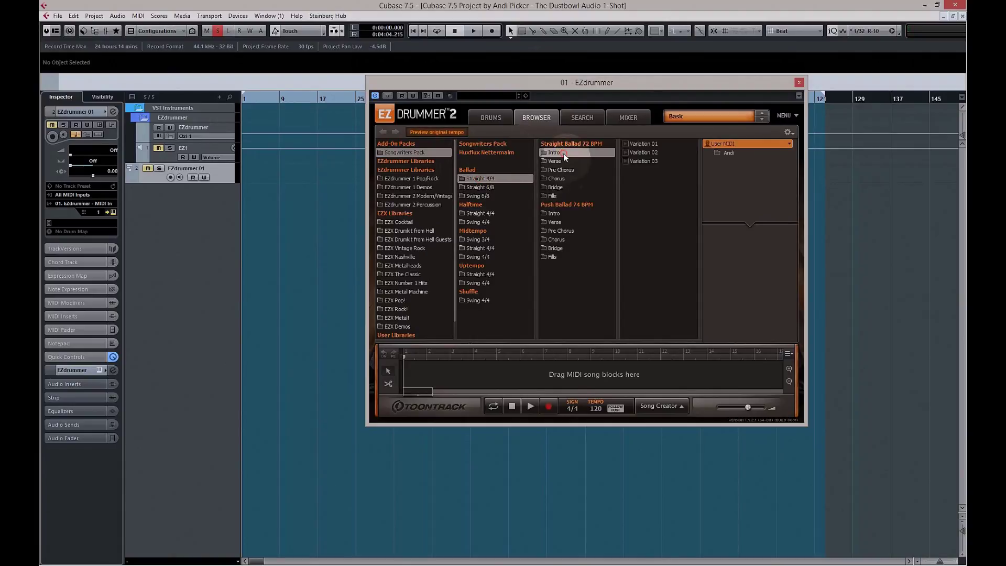
pyautogui.moveTo(640, 143); pyautogui.dragTo(267, 173)
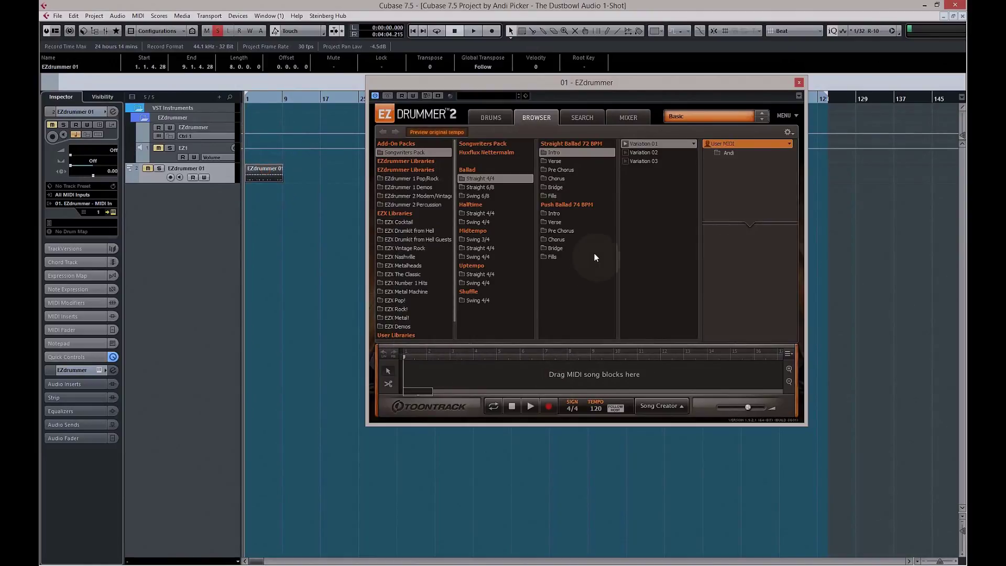
# Add Verse Variation 02 and Pre Chorus Variation 03 after the intro part
pyautogui.click(555, 160)
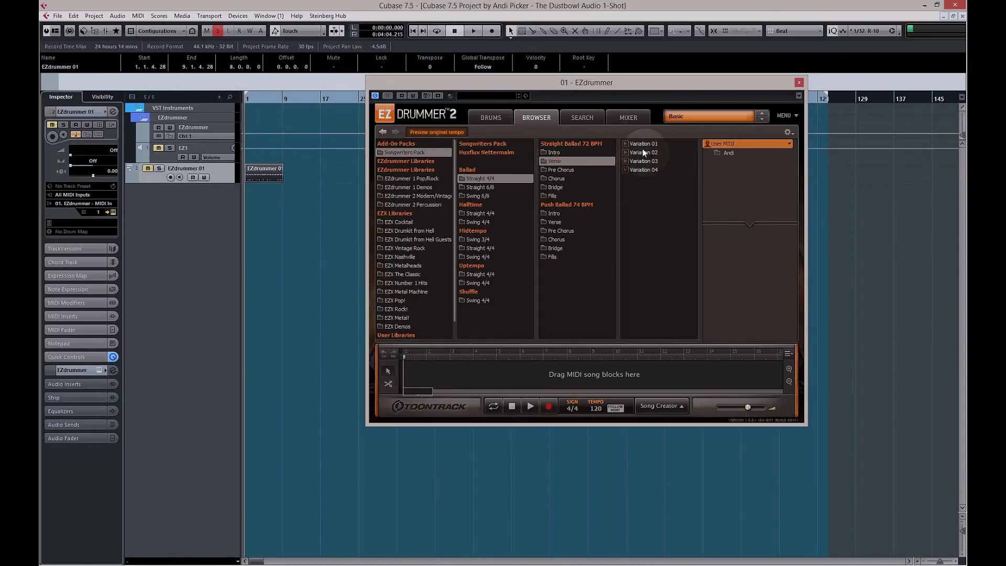
pyautogui.moveTo(643, 151); pyautogui.dragTo(285, 173)
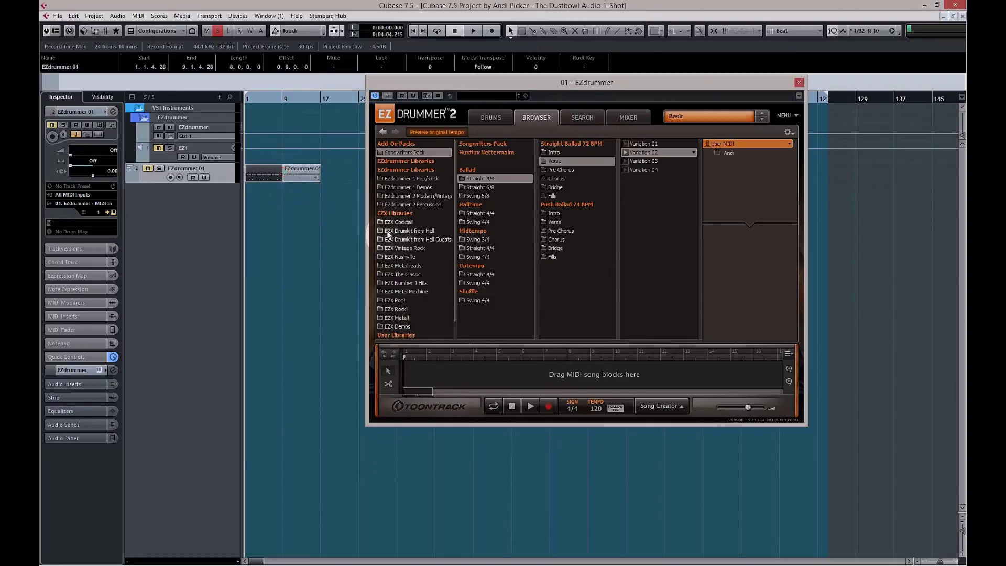
pyautogui.click(570, 171)
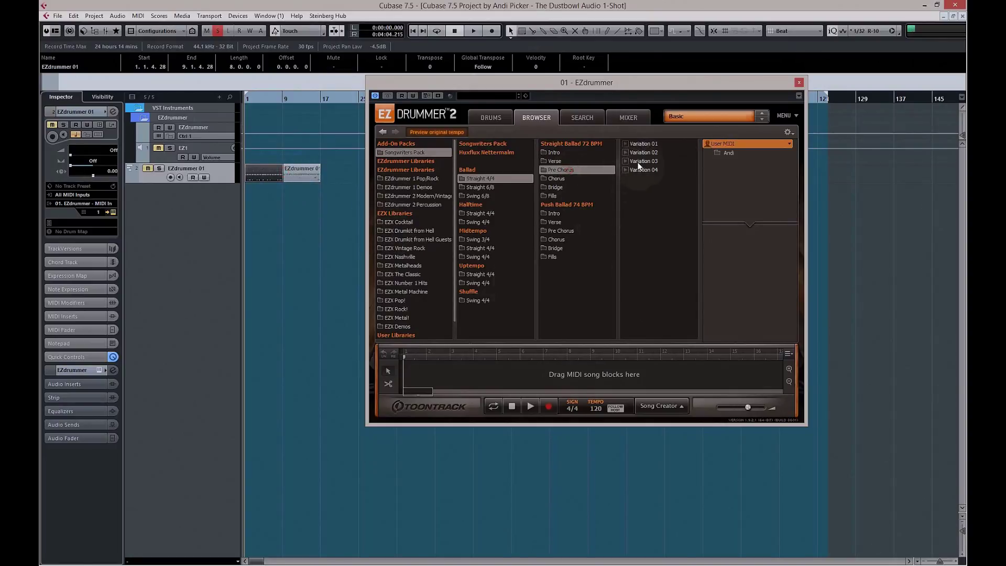
pyautogui.moveTo(642, 160); pyautogui.dragTo(322, 178)
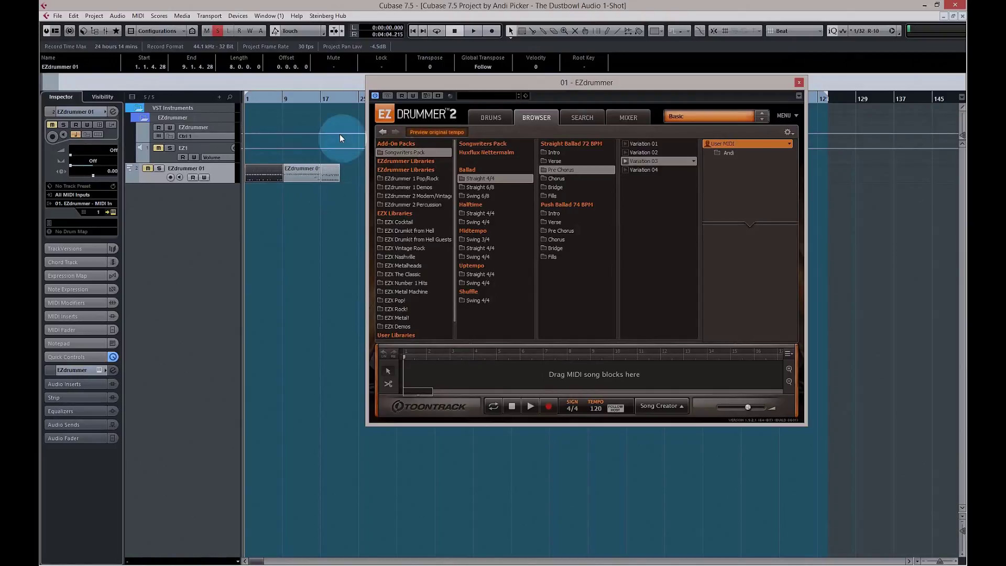
# Solo the EZdrummer 01 track and return EZdrummer to the drum kit view
pyautogui.click(159, 168)
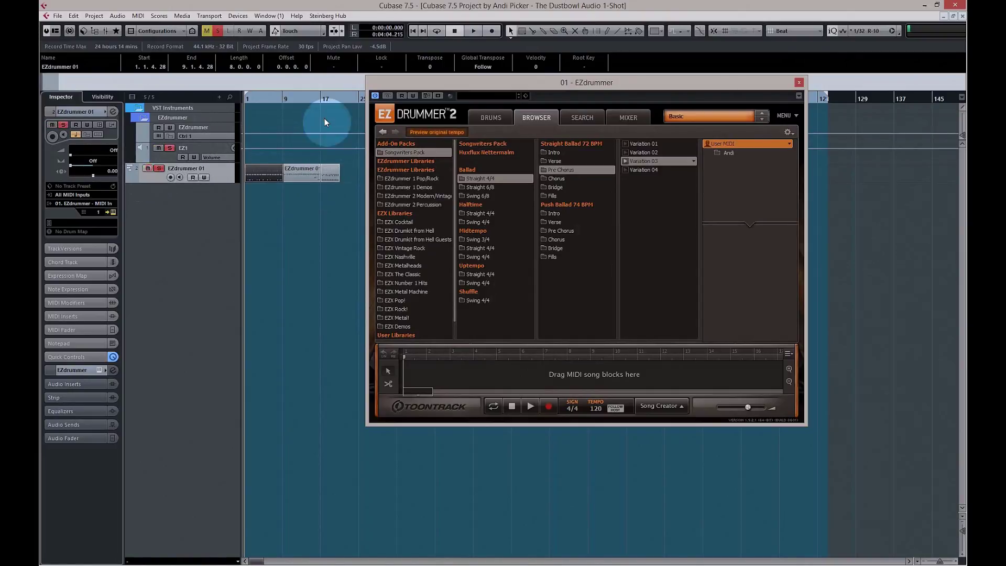
pyautogui.click(481, 117)
pyautogui.moveTo(258, 190); pyautogui.dragTo(252, 175)
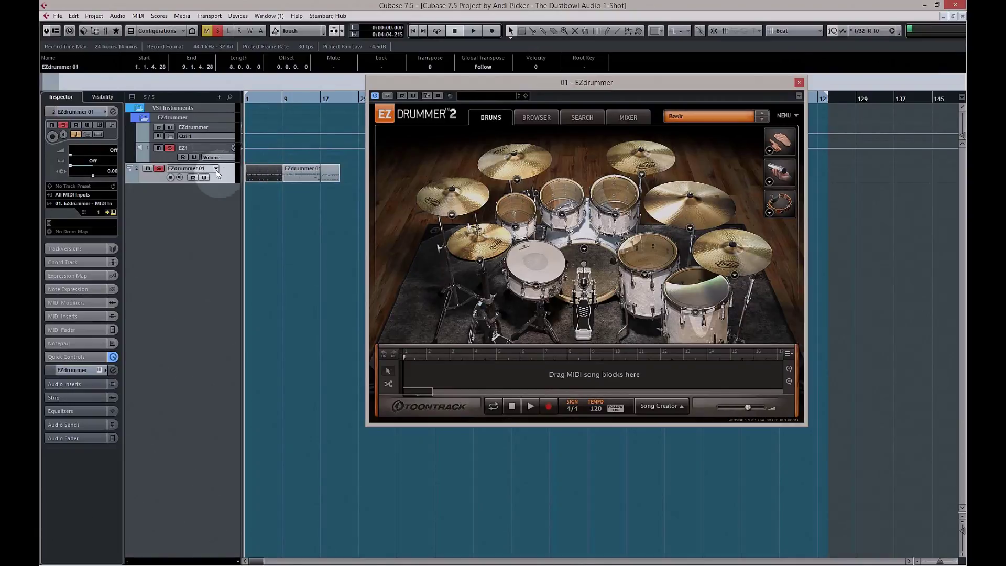
# Play the project briefly and audition kick and snare hits while watching the MixConsole meters
pyautogui.press('space')
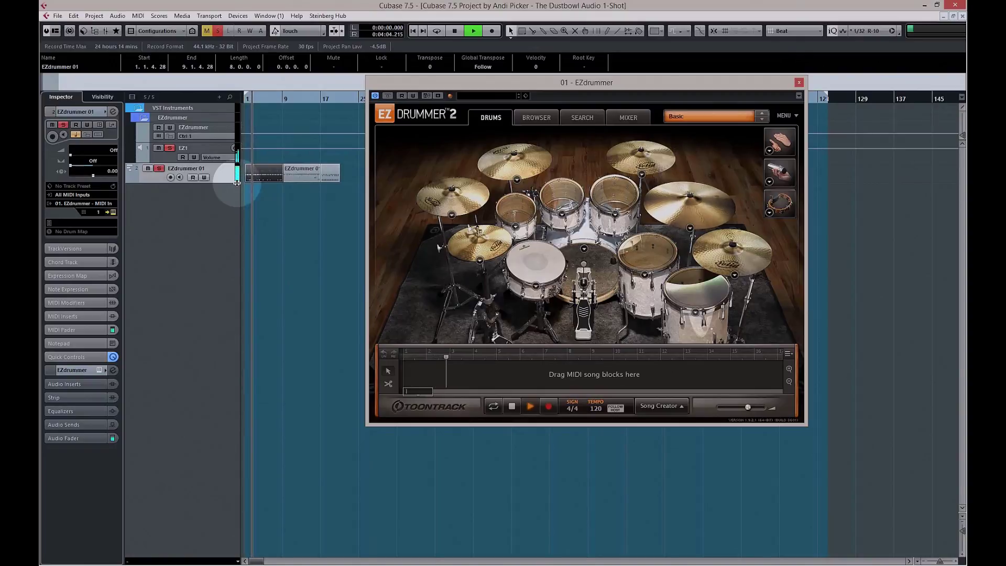
pyautogui.press('space')
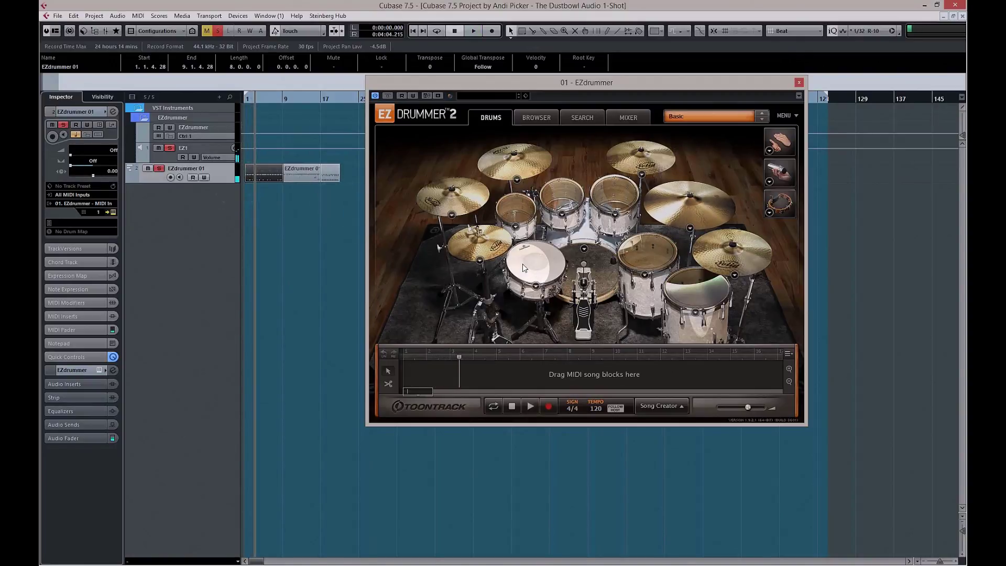
pyautogui.click(597, 275)
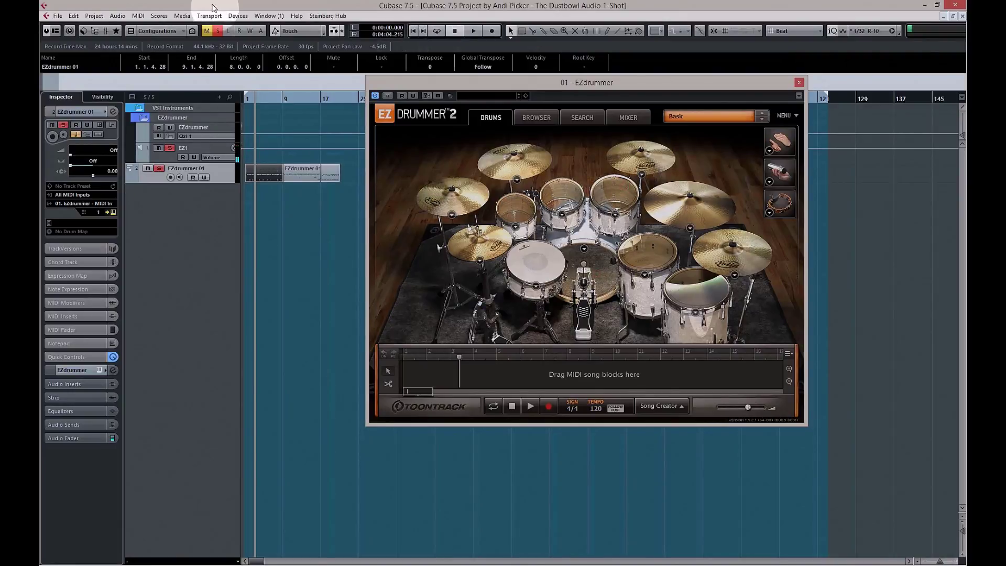
pyautogui.click(105, 30)
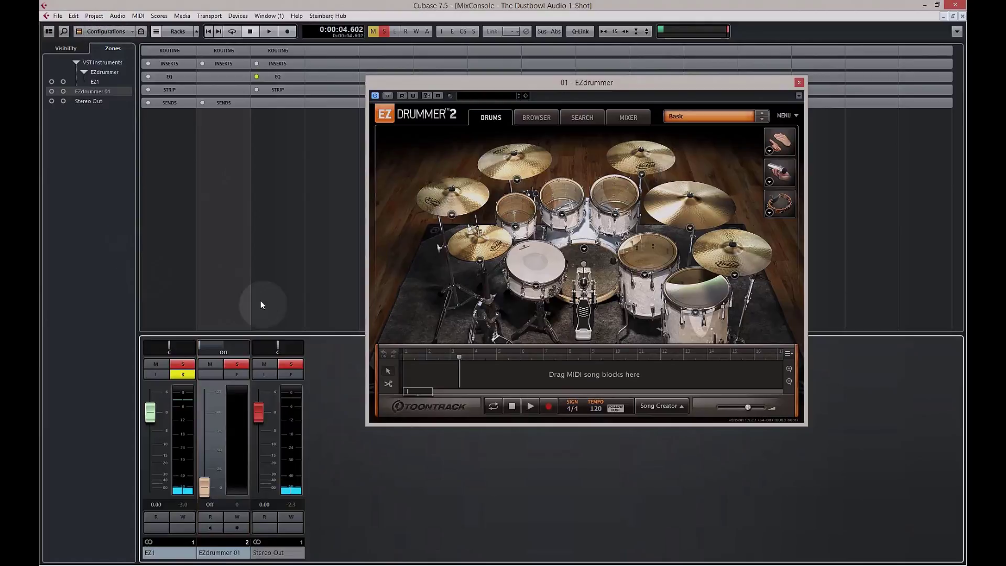
pyautogui.click(537, 260)
pyautogui.click(539, 262)
pyautogui.click(598, 271)
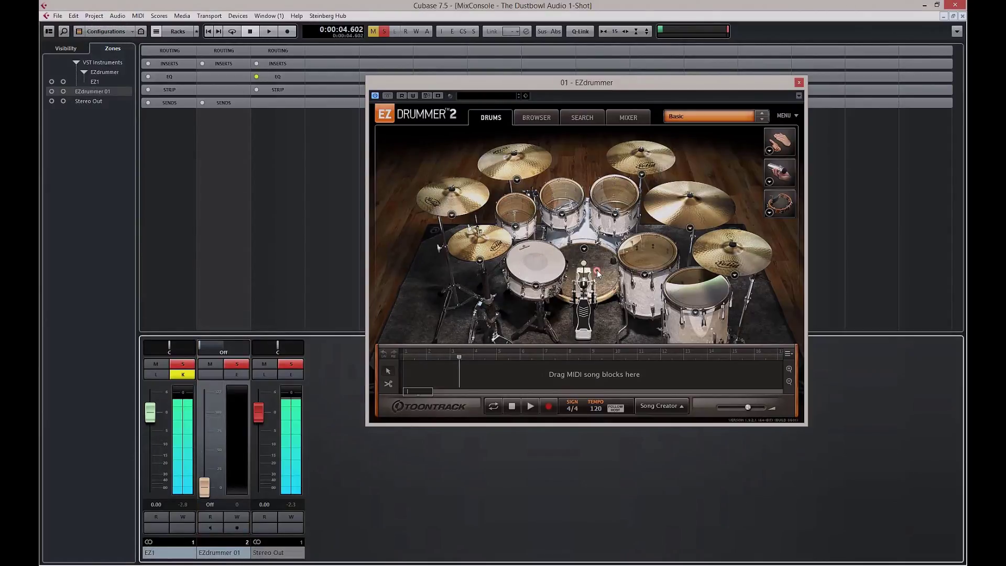
pyautogui.click(687, 294)
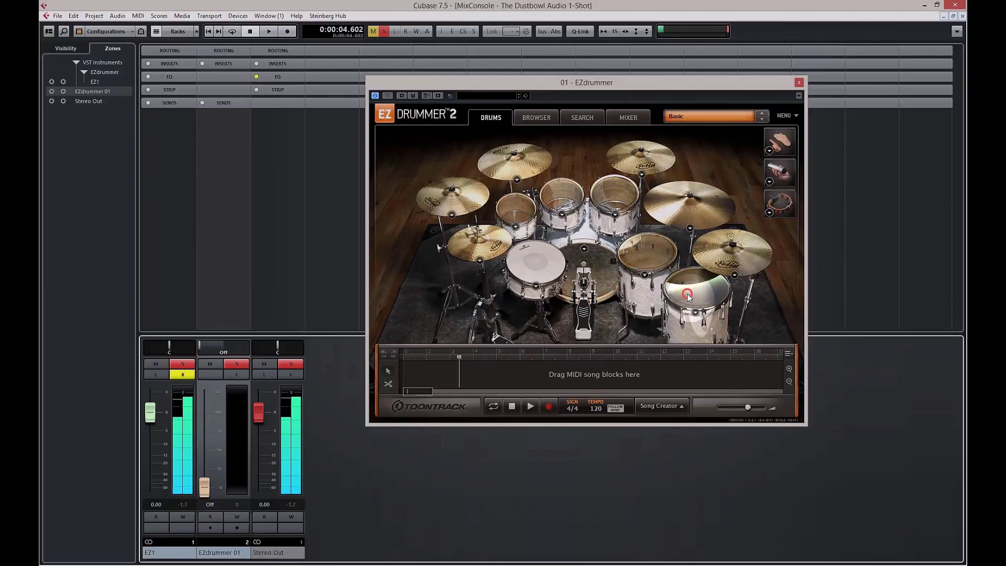
pyautogui.click(962, 15)
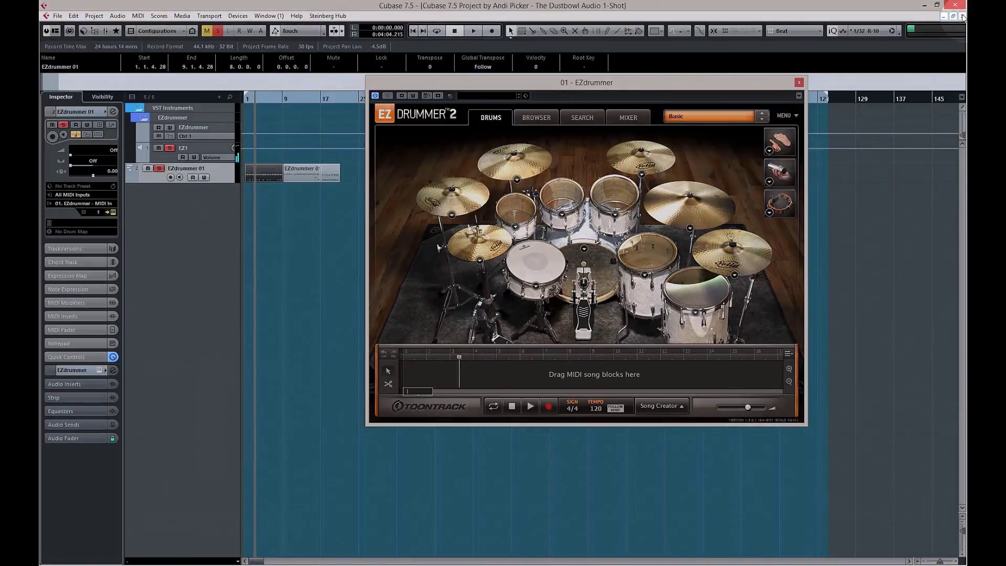
# Set the Kick channel's output in EZdrummer's mixer to Multichannel, then test snare, tom and kick
pyautogui.click(629, 118)
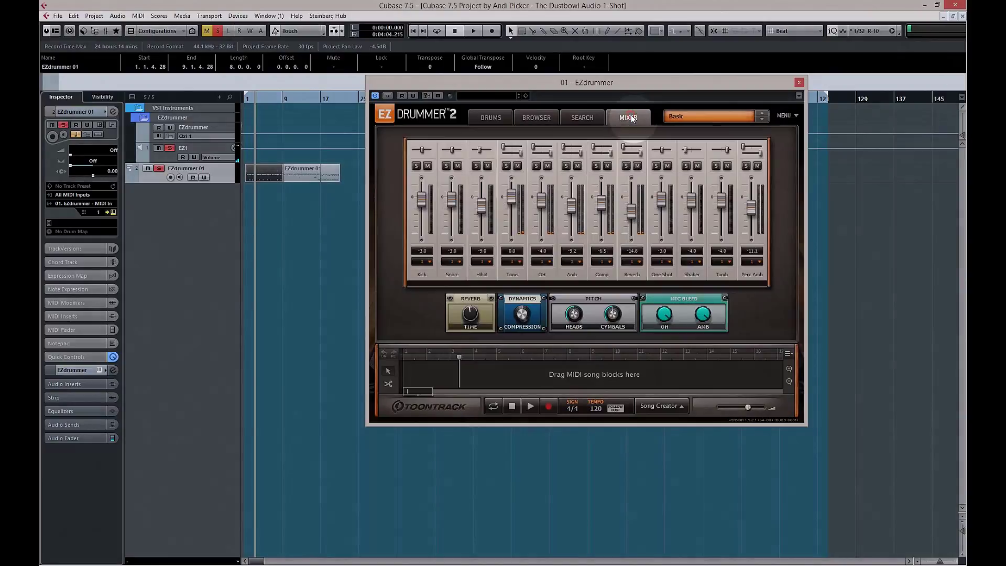
pyautogui.click(429, 262)
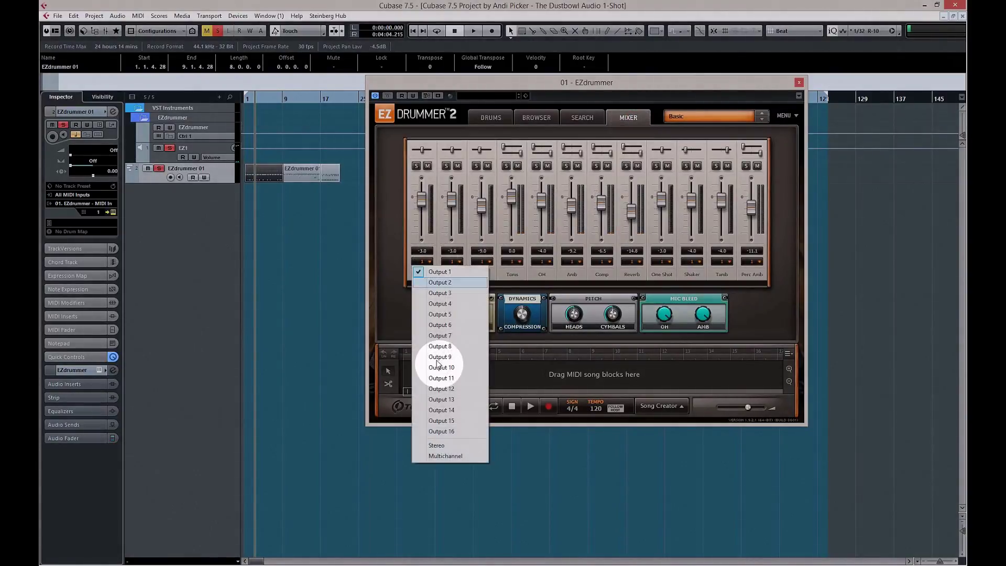
pyautogui.click(446, 456)
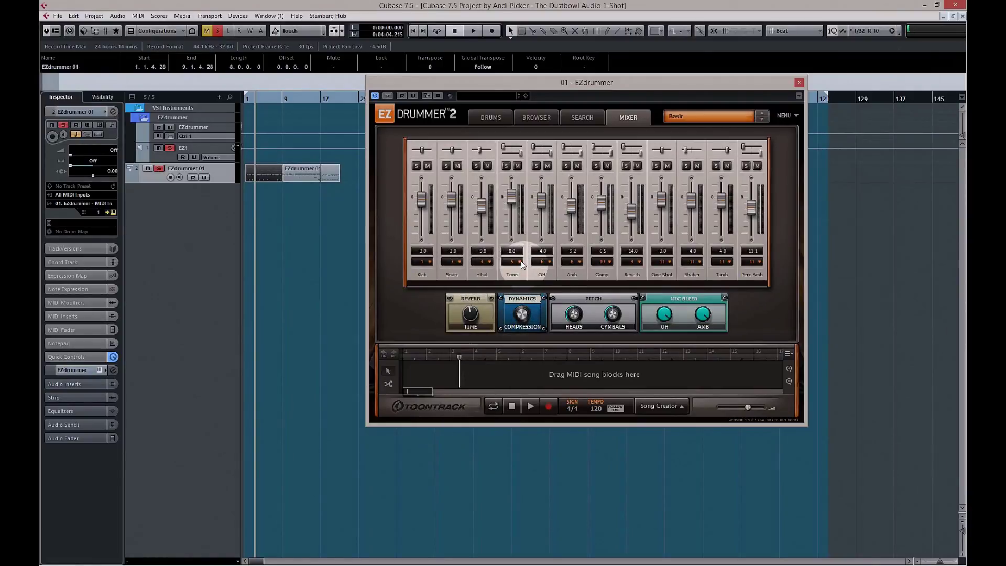
pyautogui.click(497, 118)
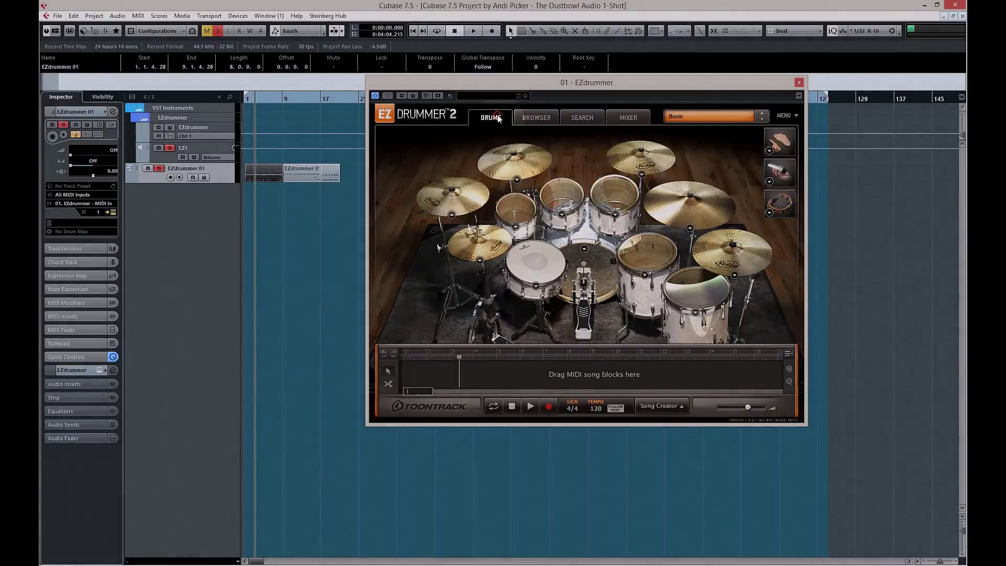
pyautogui.click(544, 268)
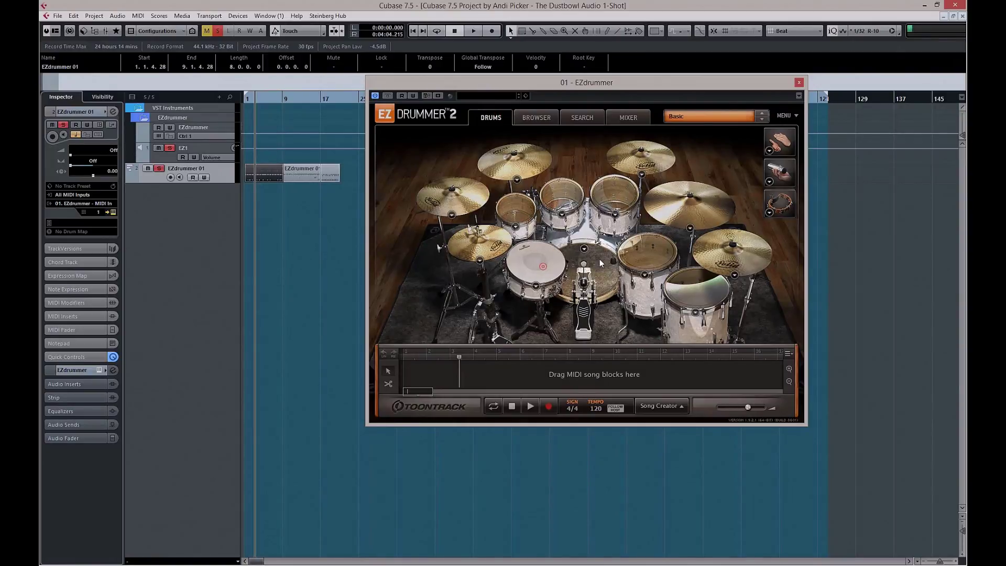
pyautogui.click(616, 202)
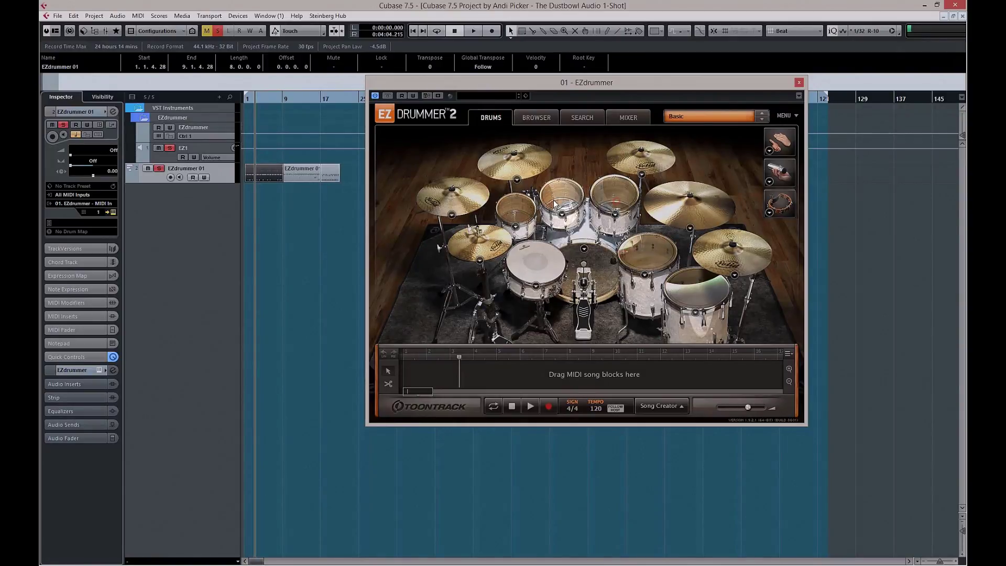
pyautogui.click(599, 270)
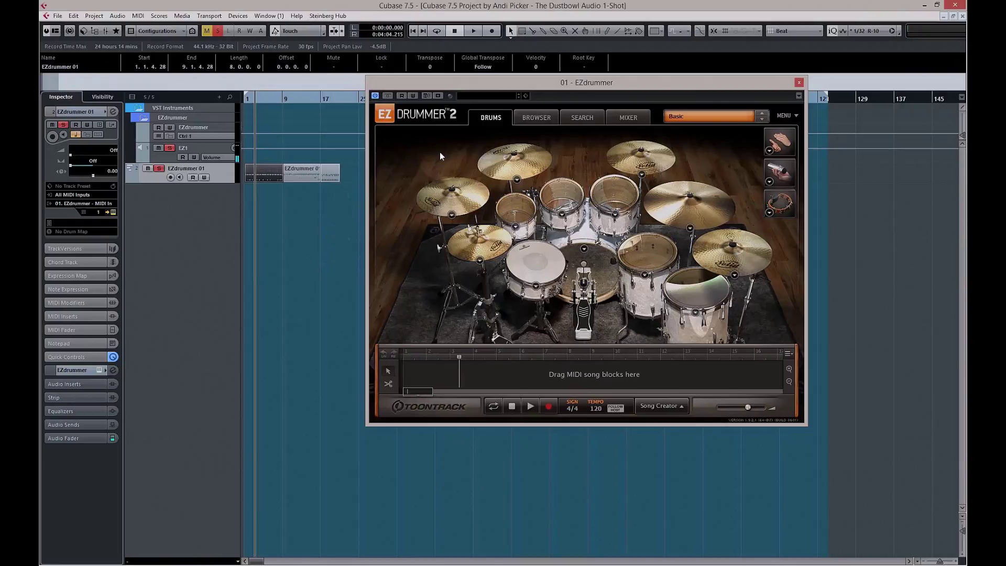
# Uncover the VST Instruments rack and activate all sixteen EZdrummer outputs, EZ1 through EZ16
pyautogui.moveTo(487, 80); pyautogui.dragTo(458, 277)
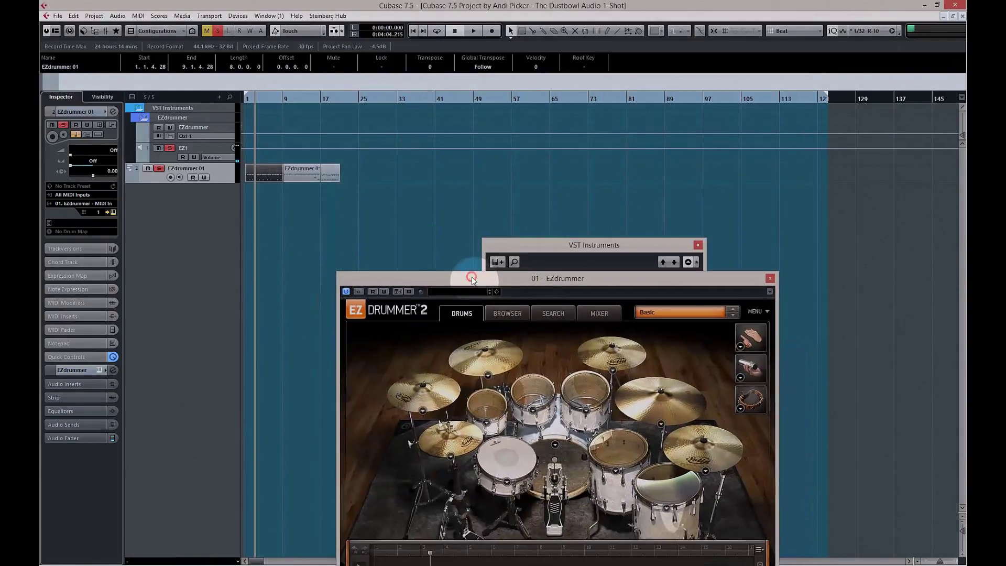
pyautogui.moveTo(528, 245); pyautogui.dragTo(454, 108)
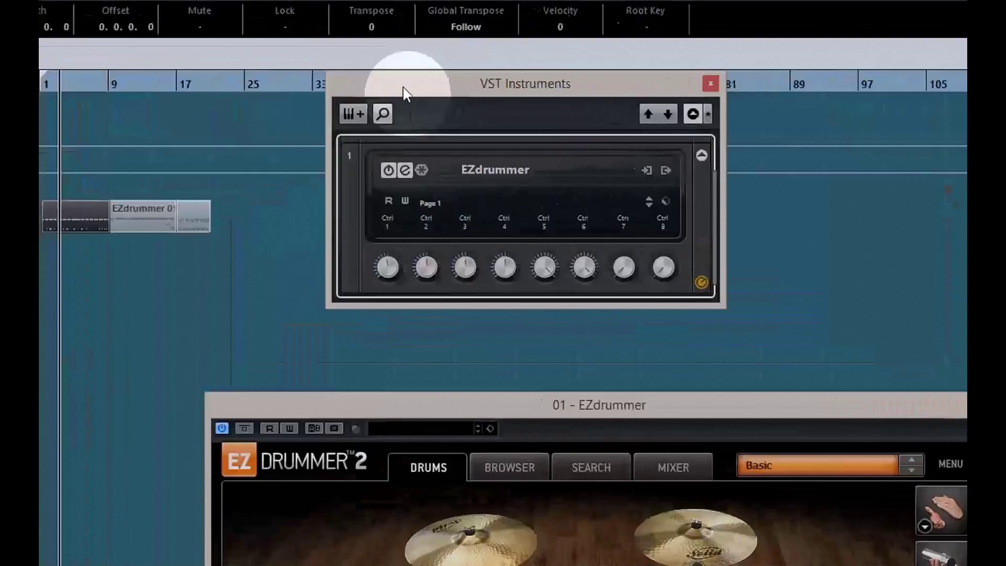
pyautogui.click(445, 103)
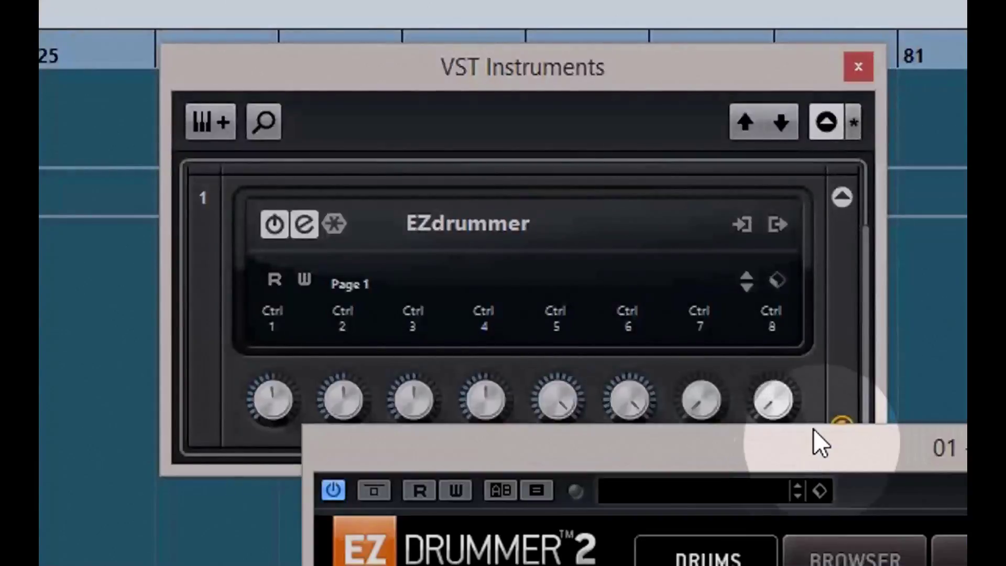
pyautogui.moveTo(806, 422); pyautogui.dragTo(816, 404)
pyautogui.click(621, 61)
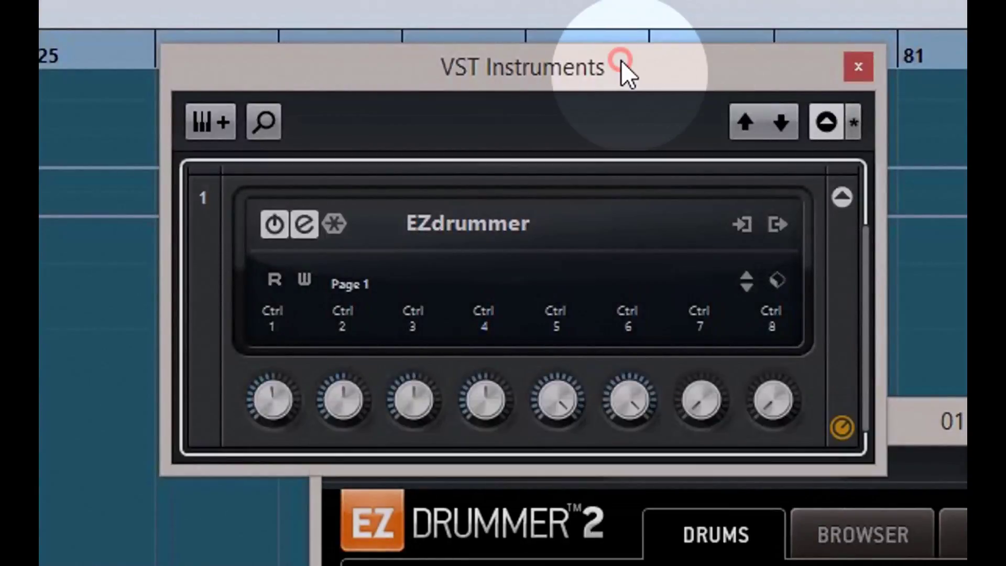
pyautogui.click(779, 223)
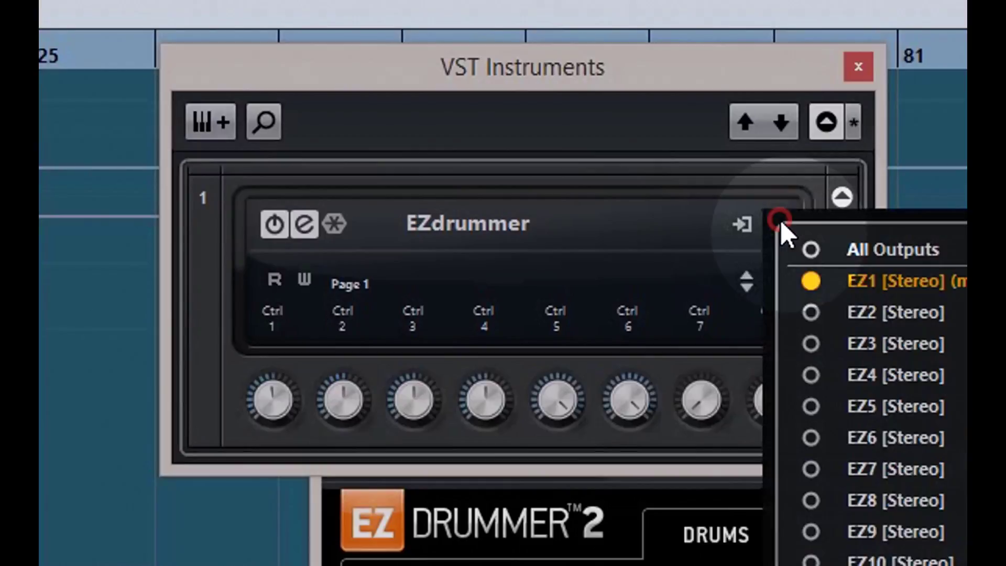
pyautogui.click(813, 245)
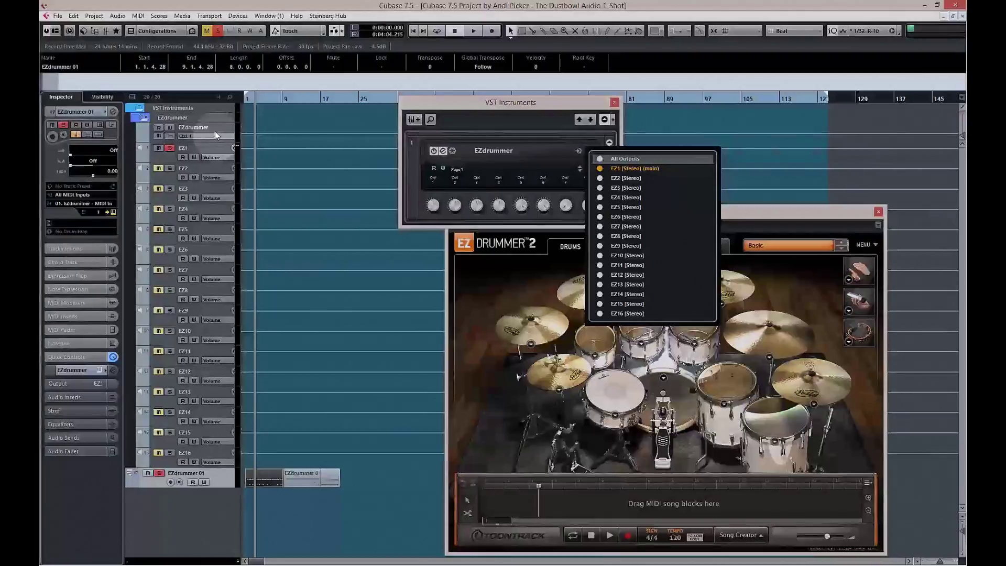
# Solo tracks EZ2, EZ3 and EZ4, then hit snare, kick and left rack tom to check routing
pyautogui.click(170, 180)
pyautogui.click(169, 168)
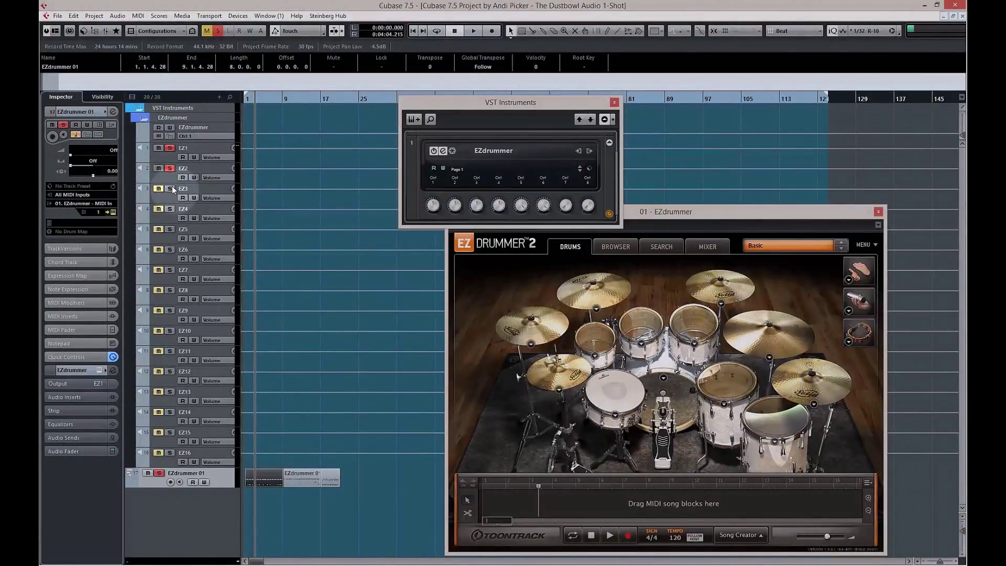
pyautogui.click(169, 189)
pyautogui.click(170, 209)
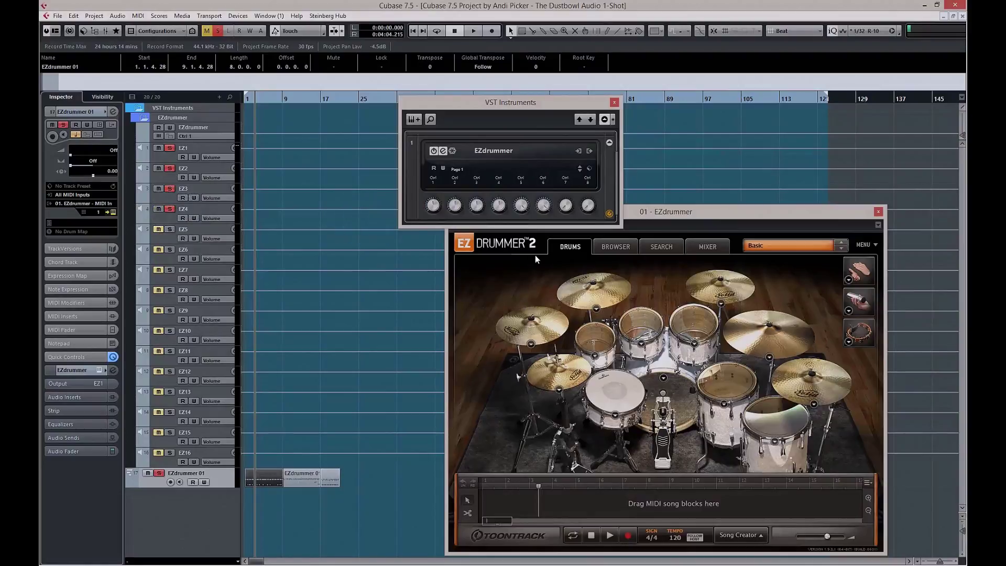
pyautogui.click(616, 399)
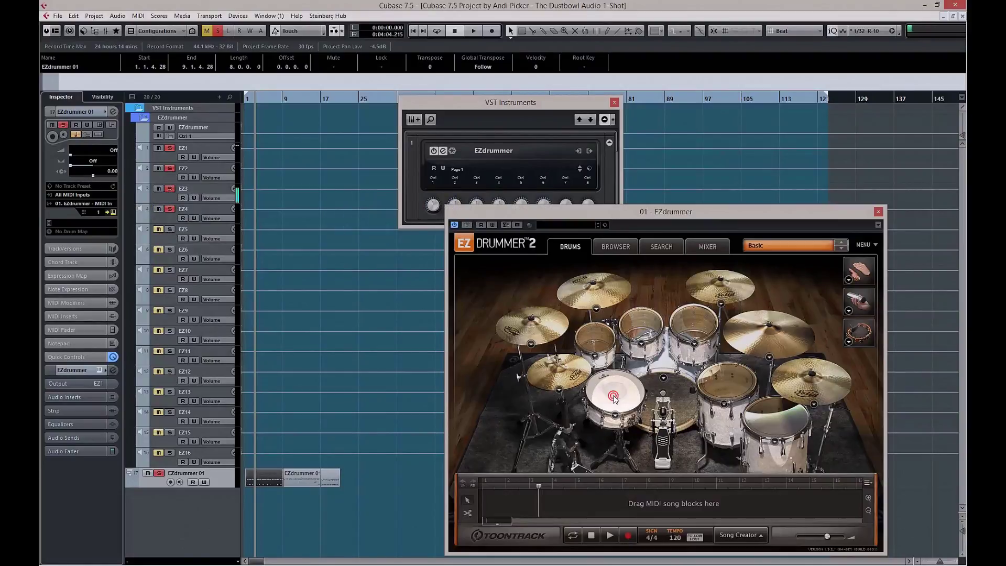
pyautogui.click(675, 397)
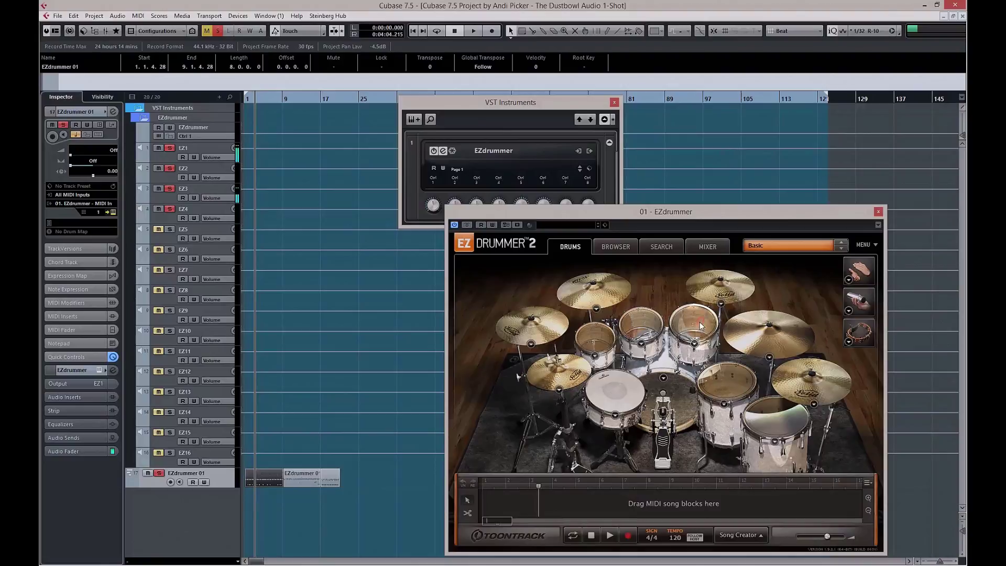
pyautogui.click(638, 327)
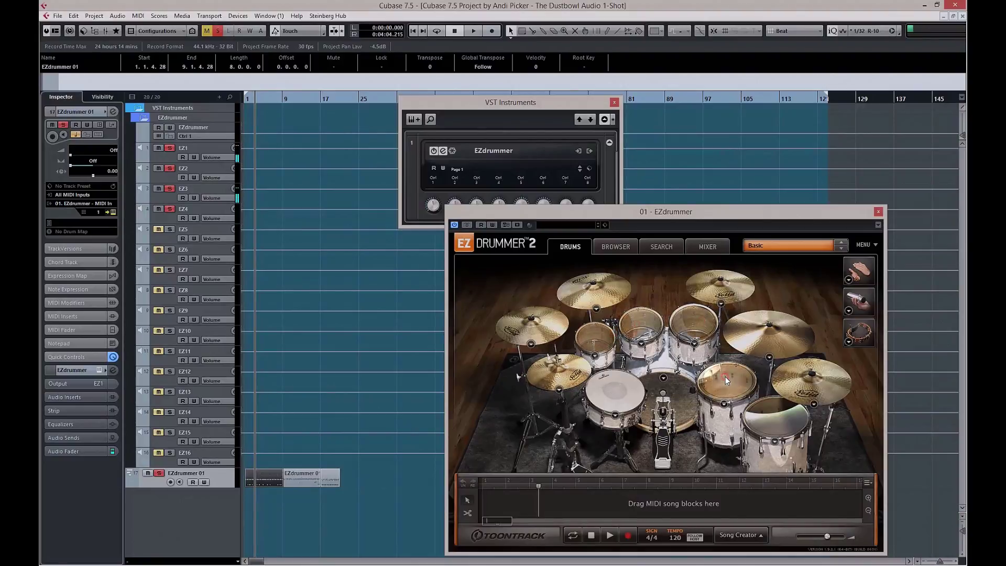
# Solo tracks EZ5, EZ6, EZ7 and EZ8
pyautogui.click(170, 229)
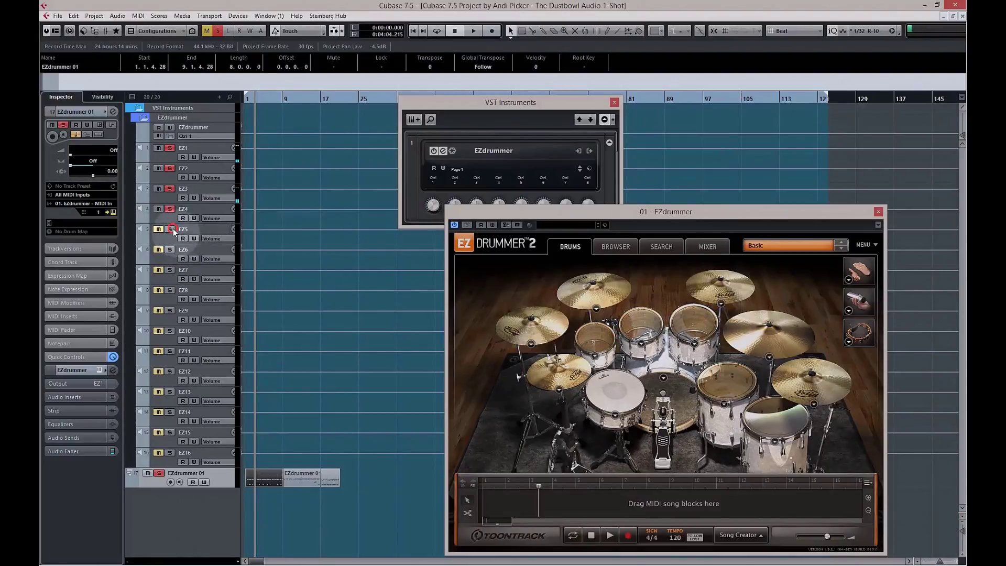
pyautogui.click(170, 249)
pyautogui.click(171, 271)
pyautogui.click(170, 289)
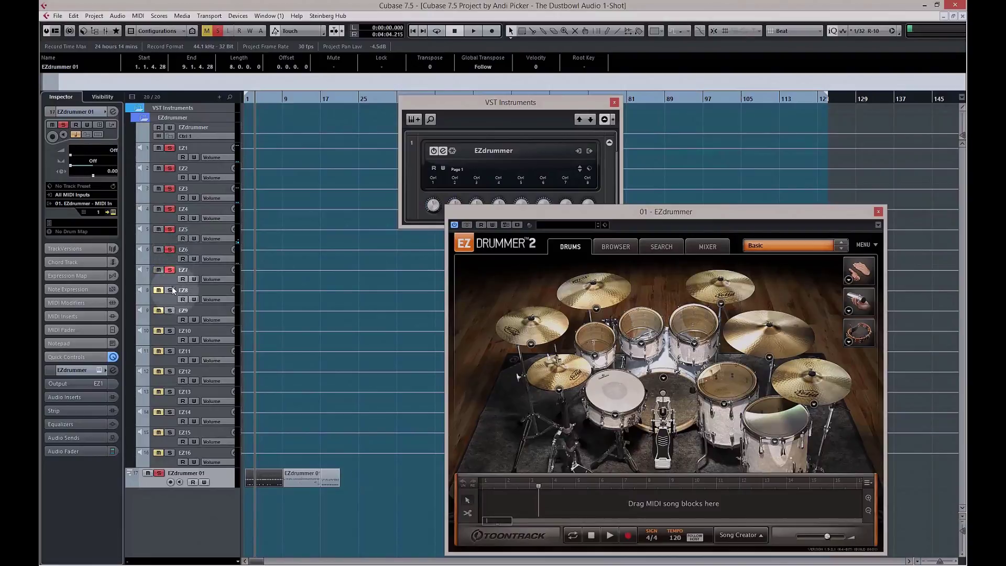
# Watch the MixConsole while hitting snare, floor tom and rack toms, then close EZdrummer and the MixConsole
pyautogui.click(106, 30)
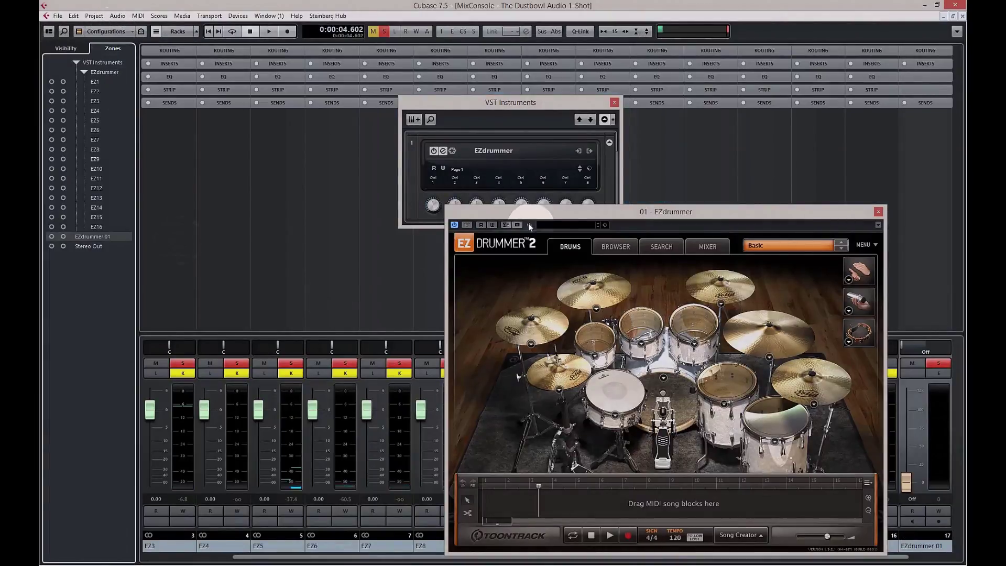
pyautogui.moveTo(575, 209); pyautogui.dragTo(616, 82)
pyautogui.click(664, 267)
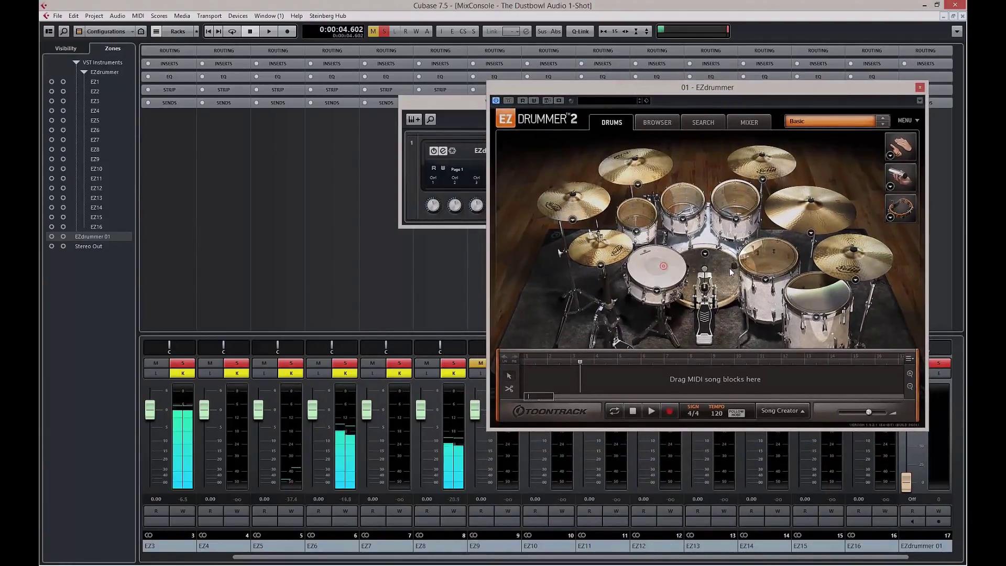
pyautogui.click(772, 272)
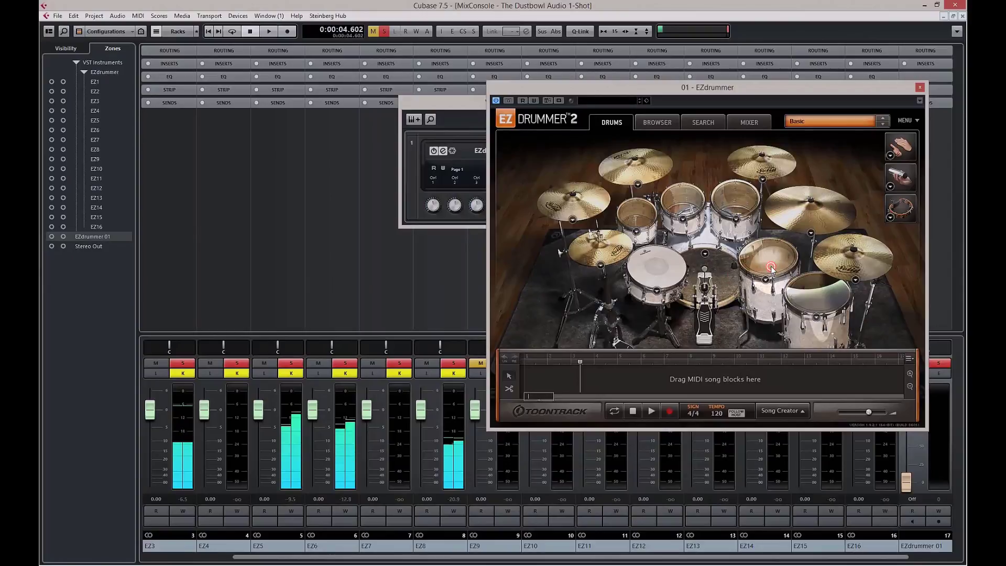
pyautogui.click(736, 202)
pyautogui.click(688, 198)
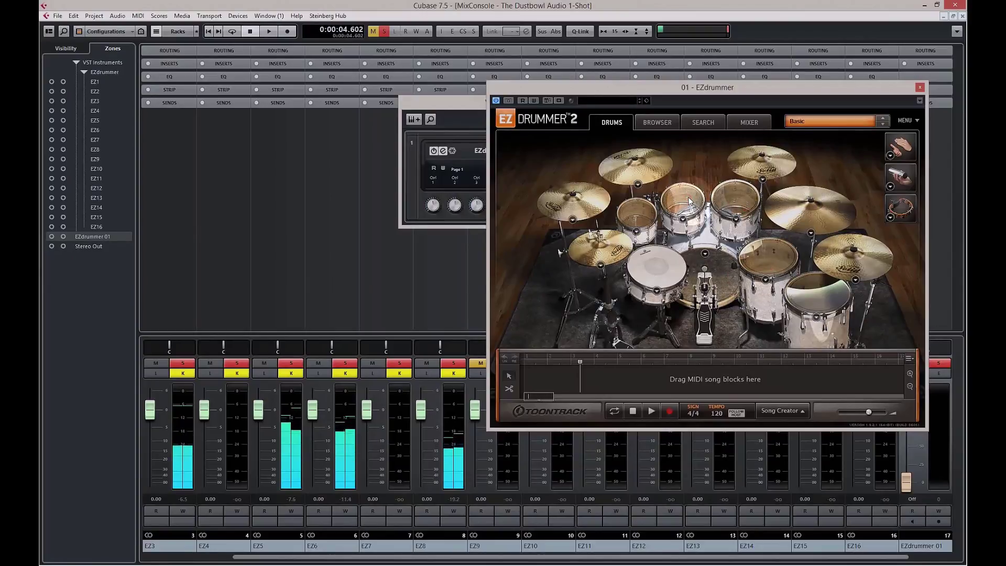
pyautogui.click(919, 87)
pyautogui.click(963, 17)
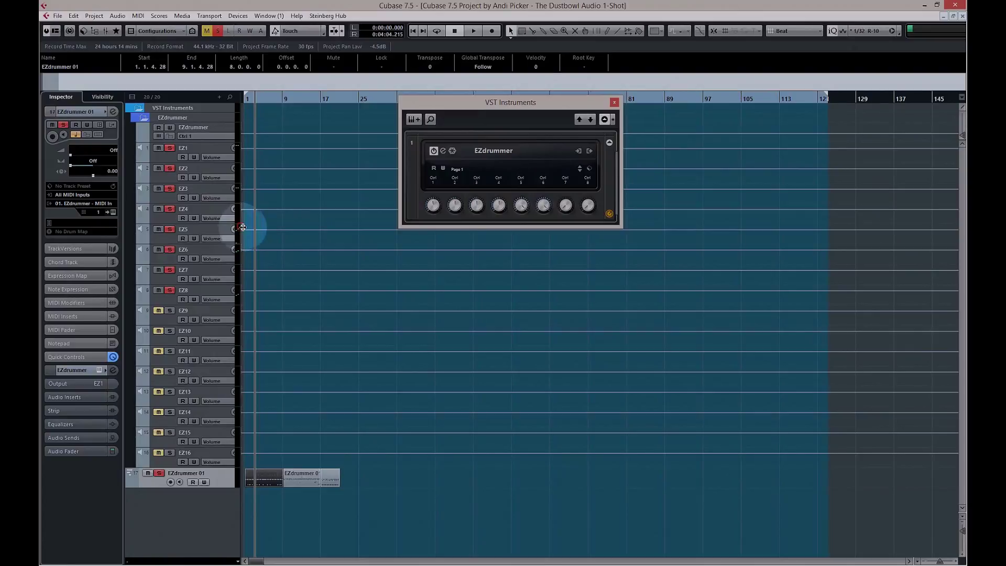
# Load T-RackS CS Black 76 into insert slot 1 of EZ1's channel settings, then close both windows
pyautogui.moveTo(238, 227); pyautogui.dragTo(284, 236)
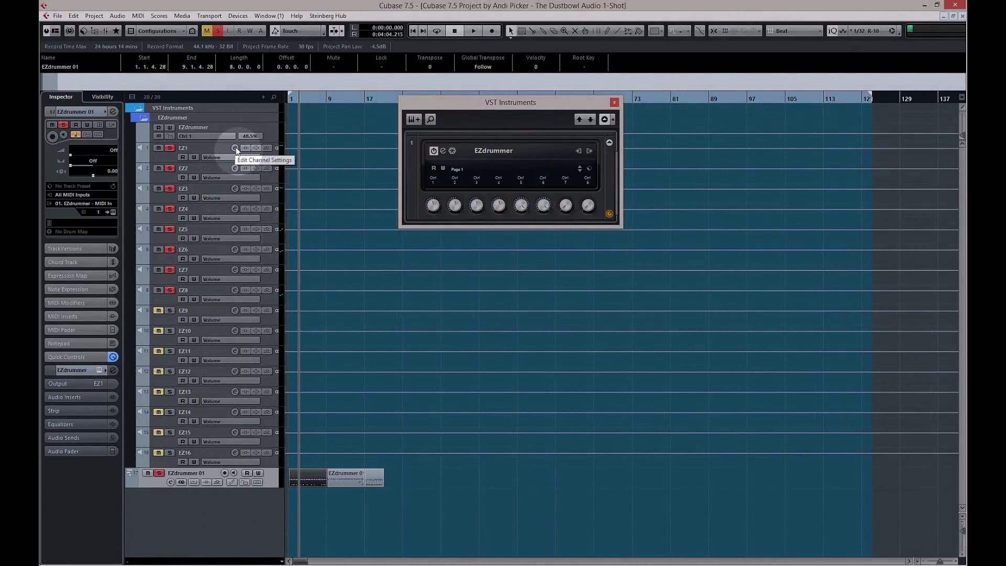
pyautogui.click(236, 149)
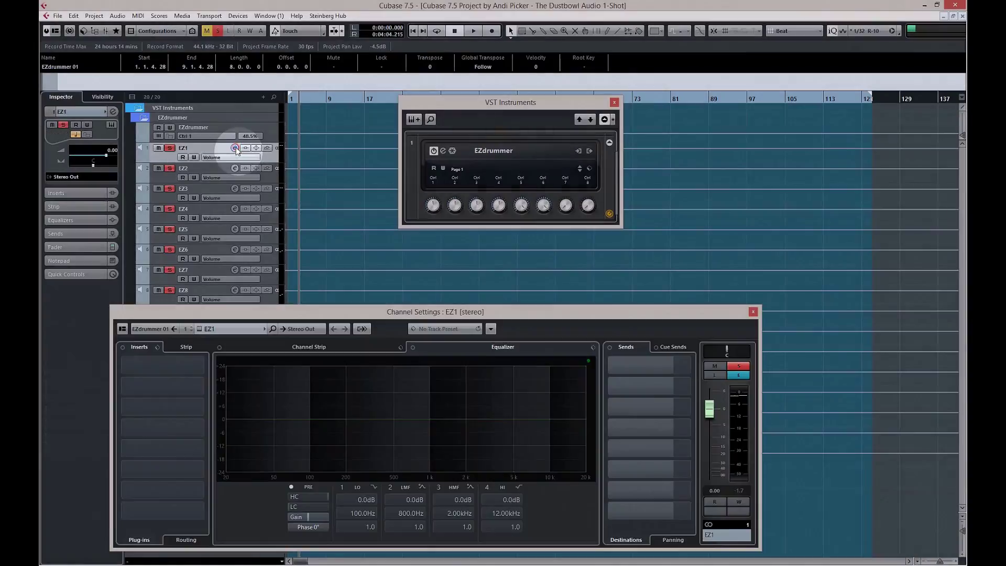
pyautogui.click(204, 386)
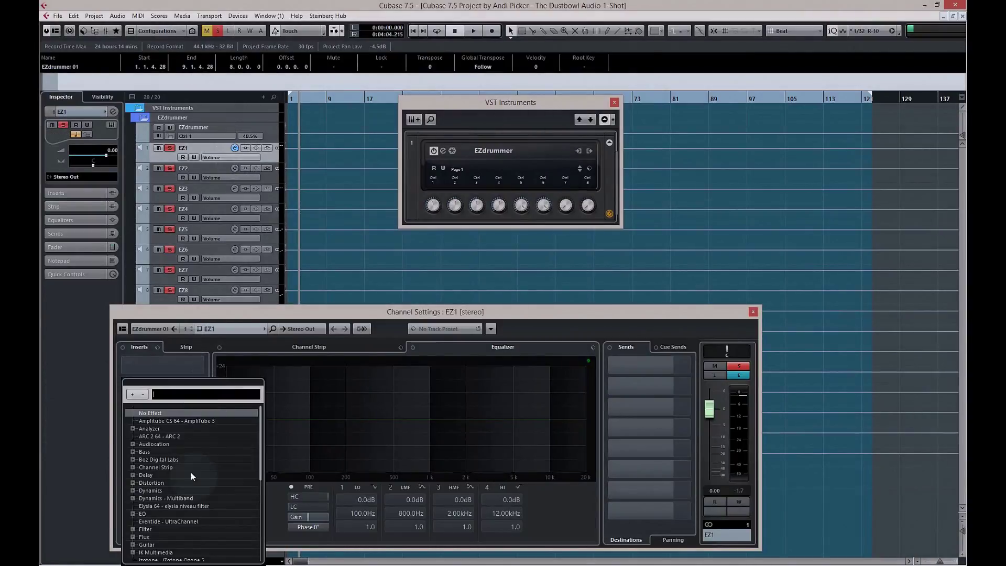
pyautogui.scroll(-5, 191, 473)
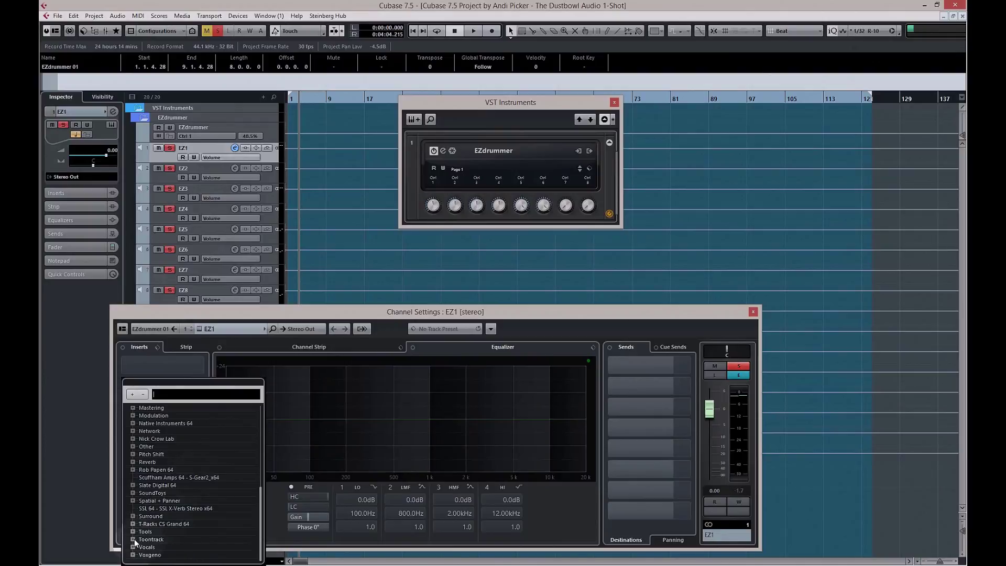
pyautogui.click(133, 523)
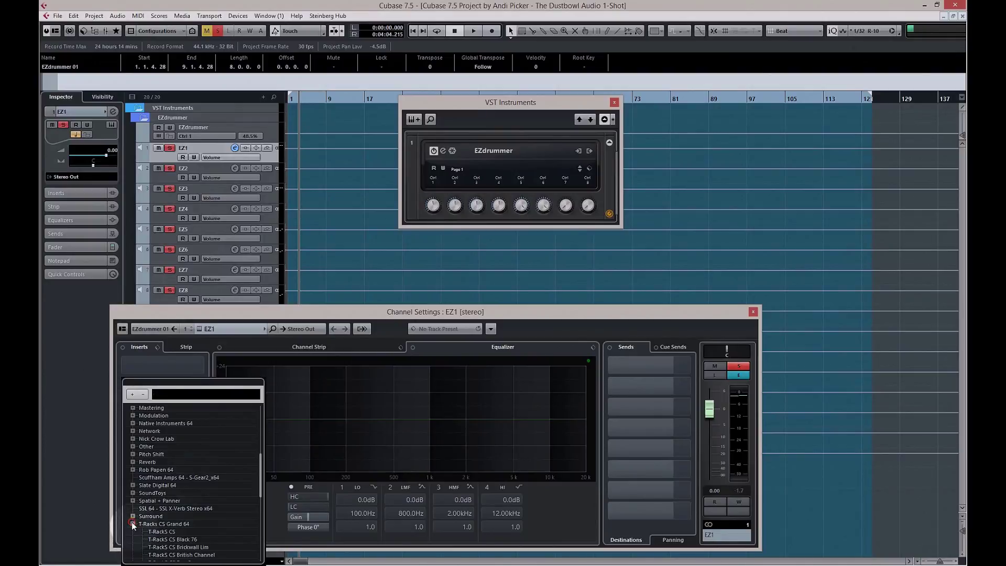
pyautogui.click(175, 540)
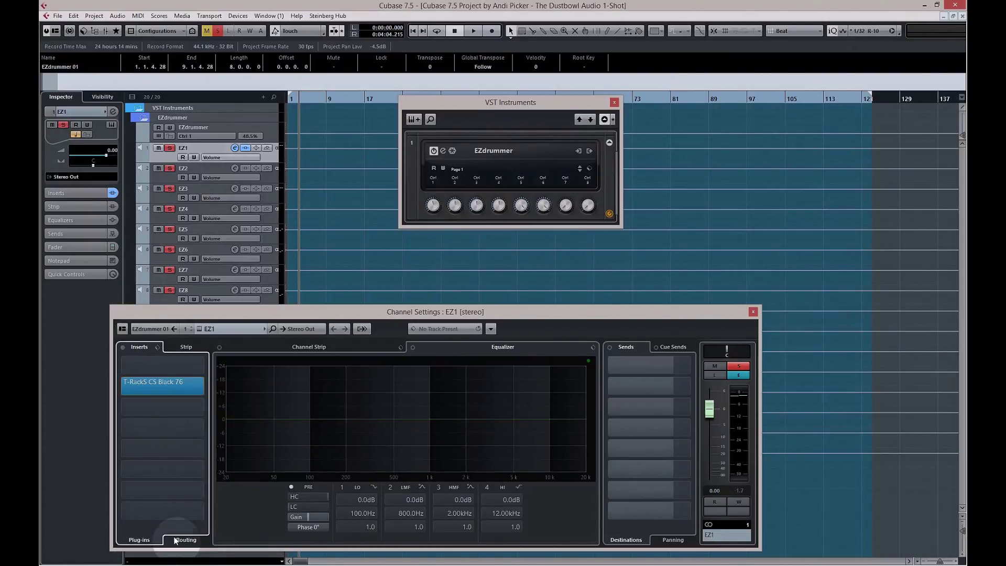
pyautogui.click(171, 384)
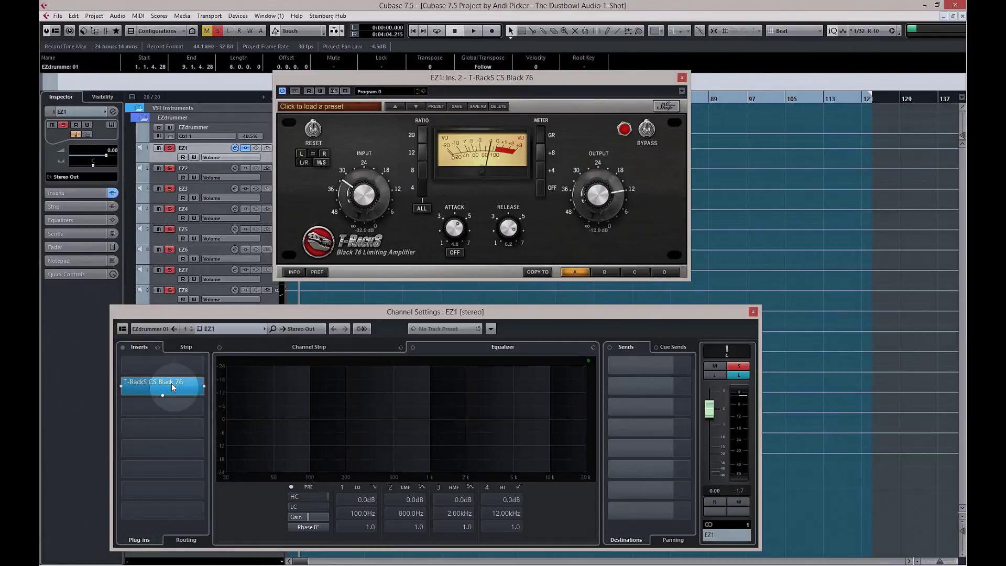
pyautogui.click(746, 314)
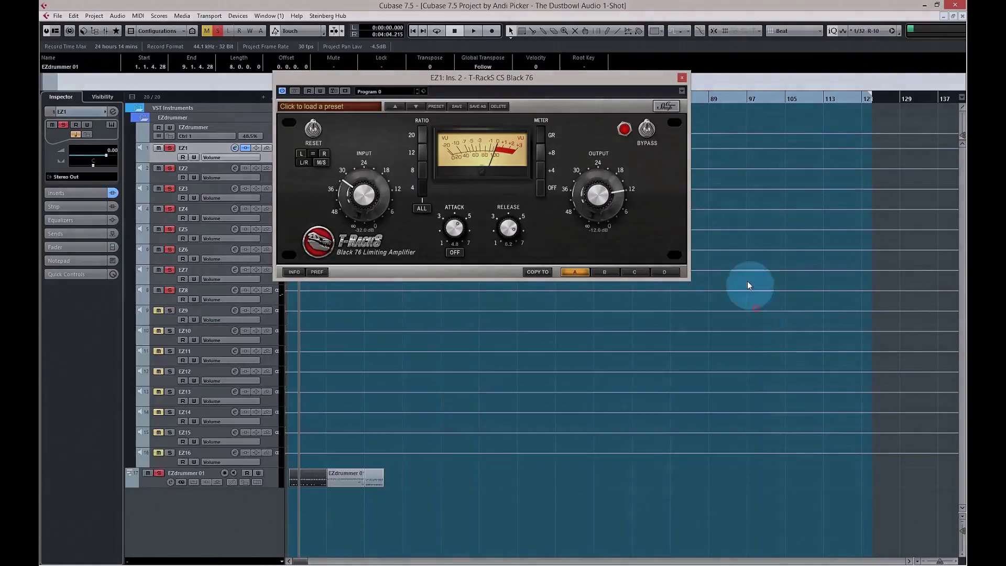
pyautogui.click(684, 79)
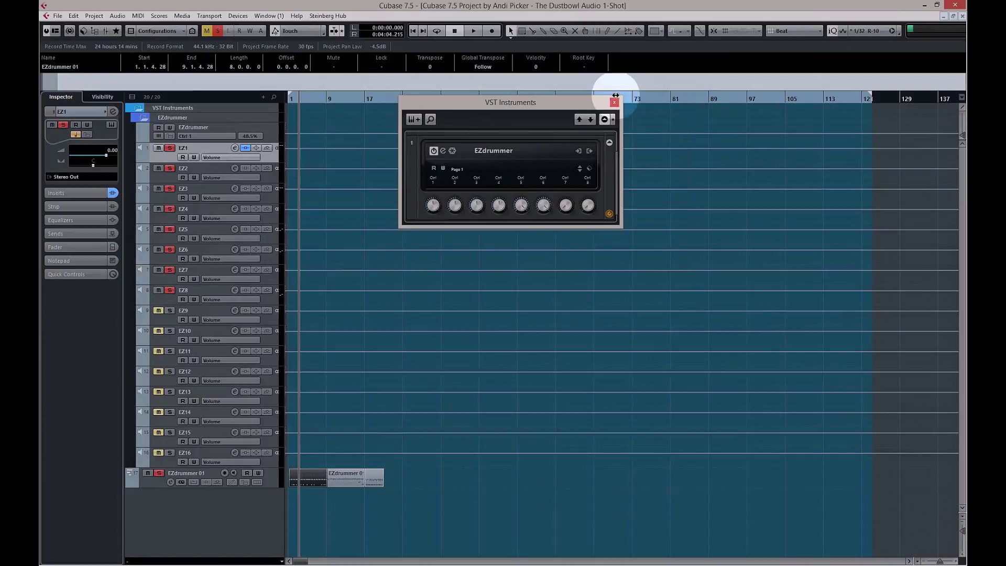
# Close the instrument rack, select the EZdrummer 01 track and open its EZdrummer interface
pyautogui.click(616, 103)
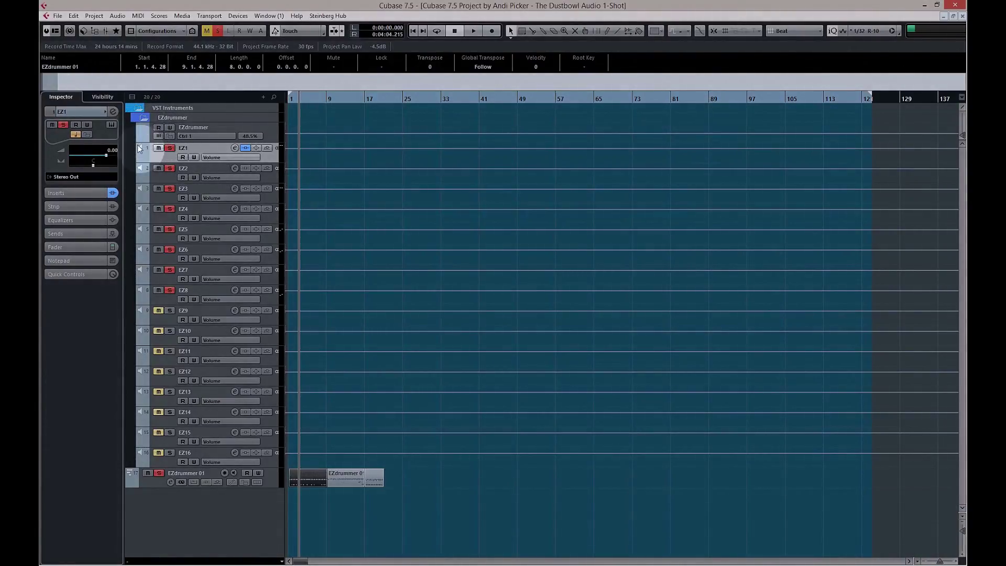
pyautogui.click(90, 178)
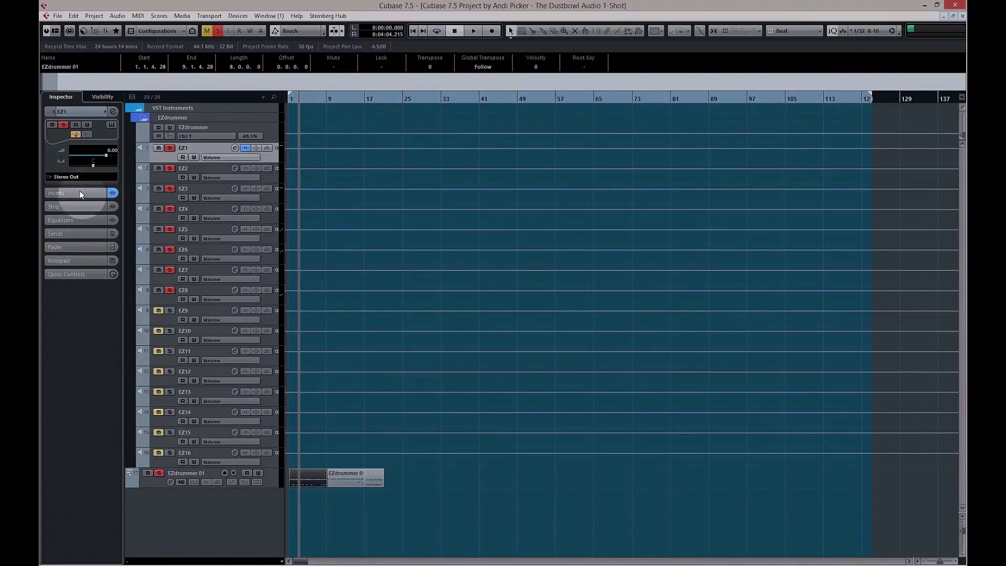
pyautogui.click(87, 205)
pyautogui.click(120, 182)
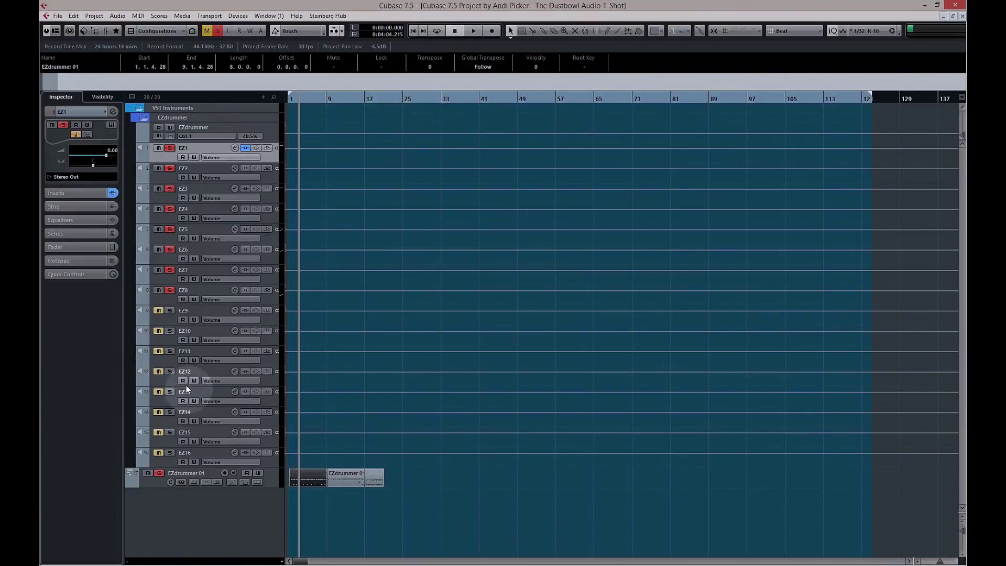
pyautogui.click(157, 482)
pyautogui.click(113, 212)
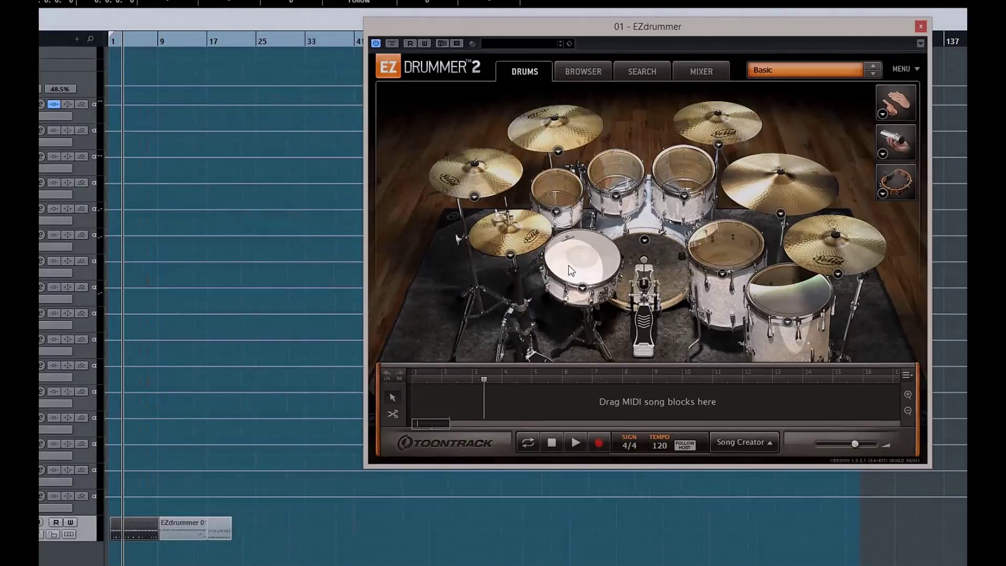
# Set the Kick channel's output in EZdrummer's mixer to Multichannel
pyautogui.click(701, 71)
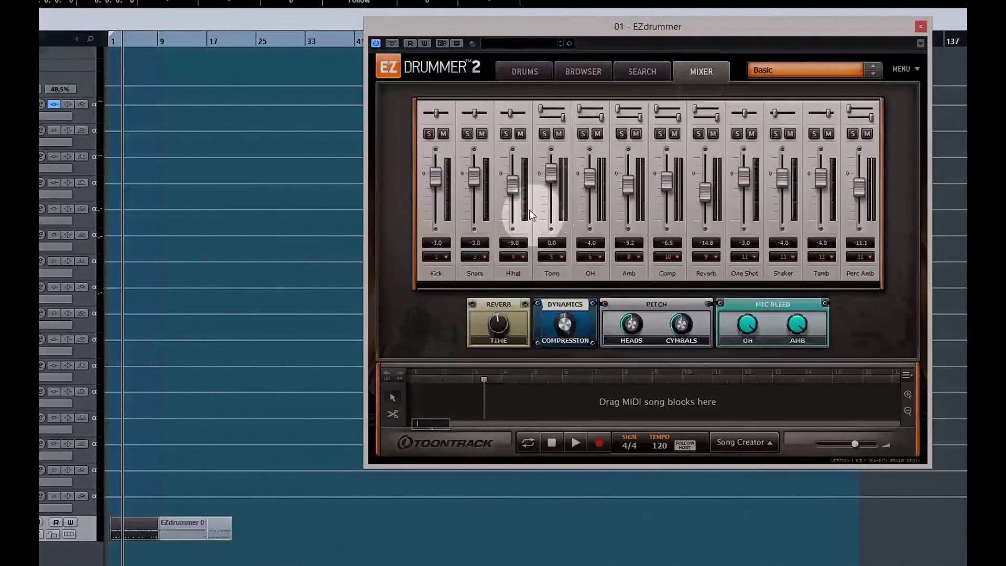
pyautogui.click(449, 256)
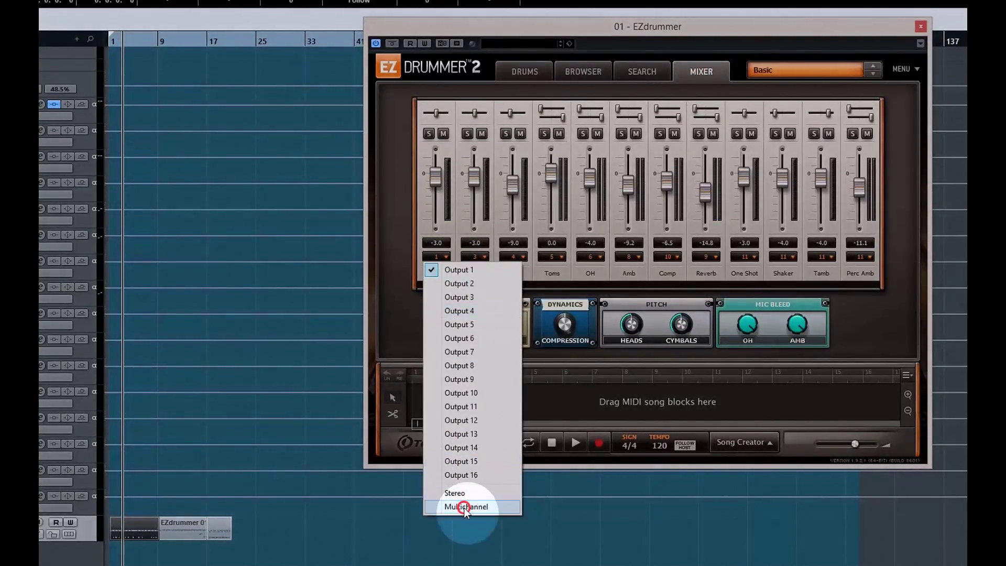
pyautogui.click(464, 508)
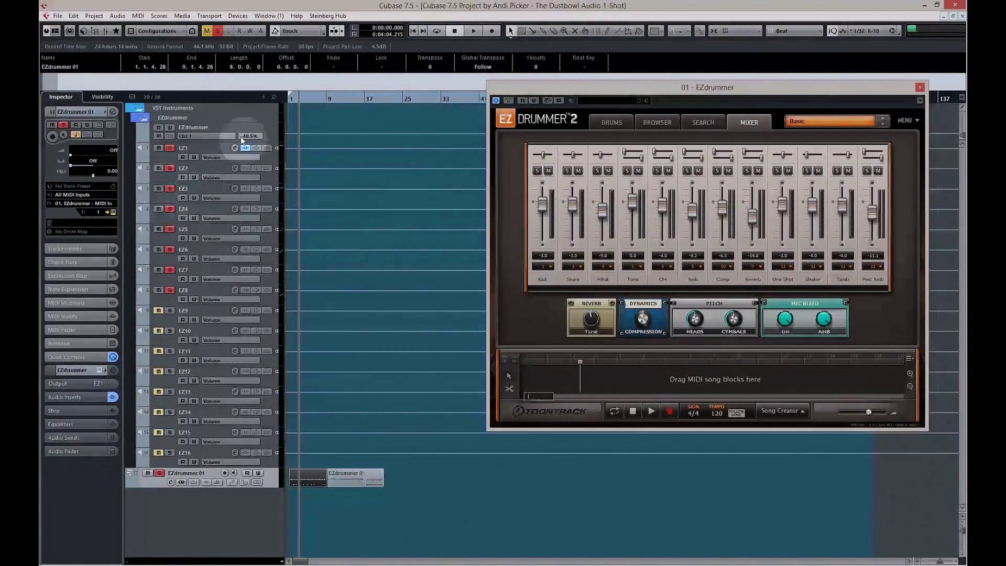
# Open Devices > VST Instruments and show EZdrummer's output list, EZ1 through EZ16
pyautogui.click(258, 15)
pyautogui.click(238, 15)
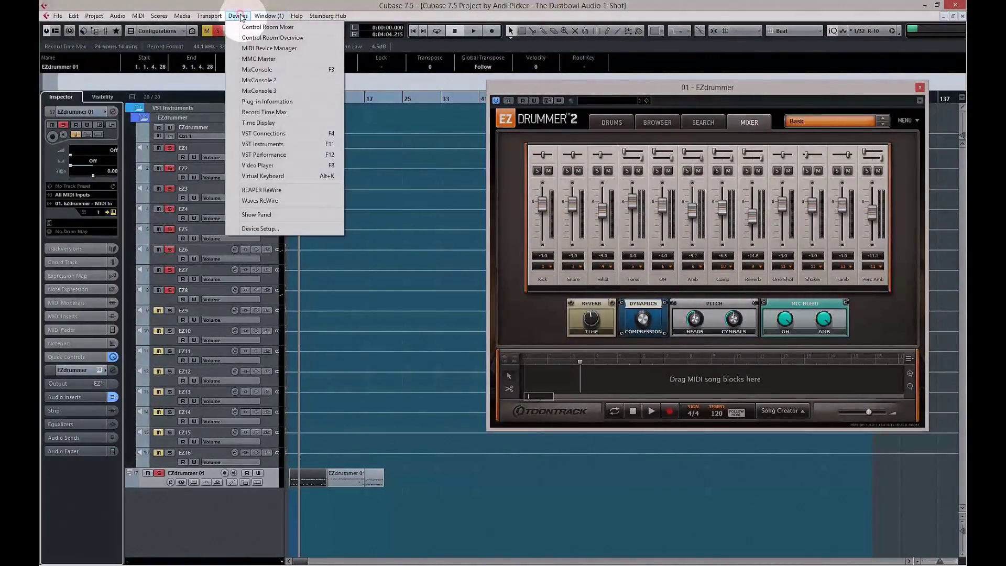
pyautogui.click(269, 145)
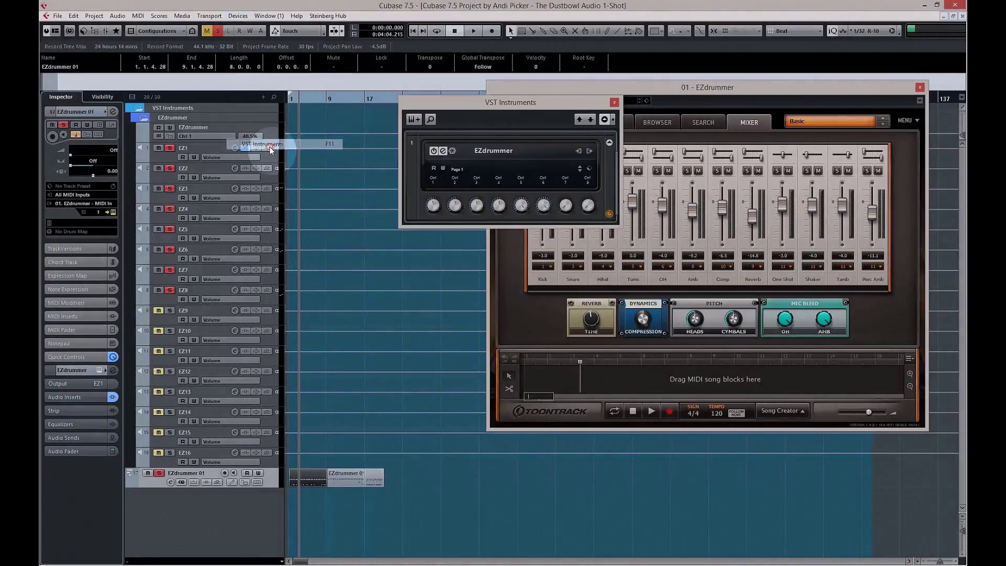
pyautogui.click(589, 152)
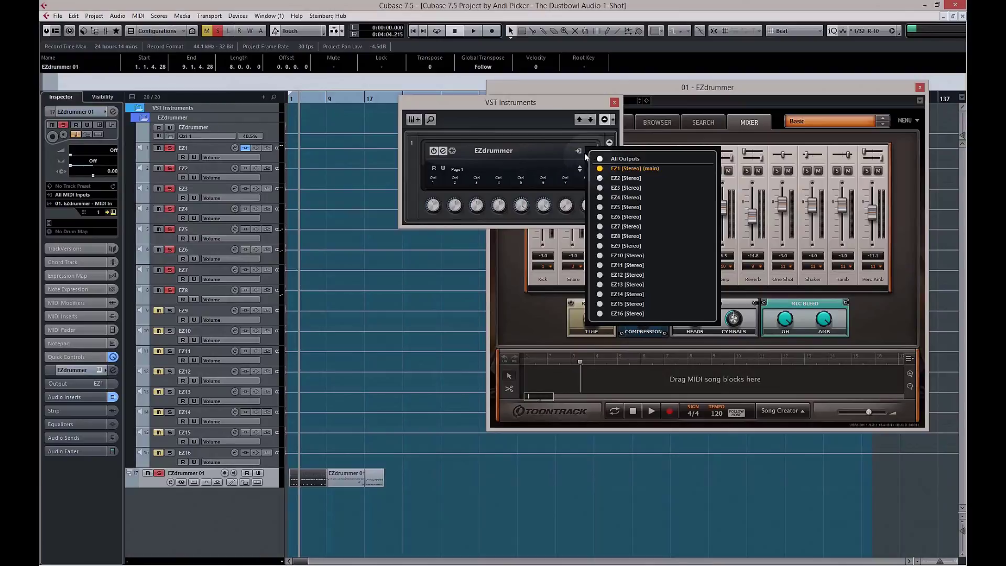